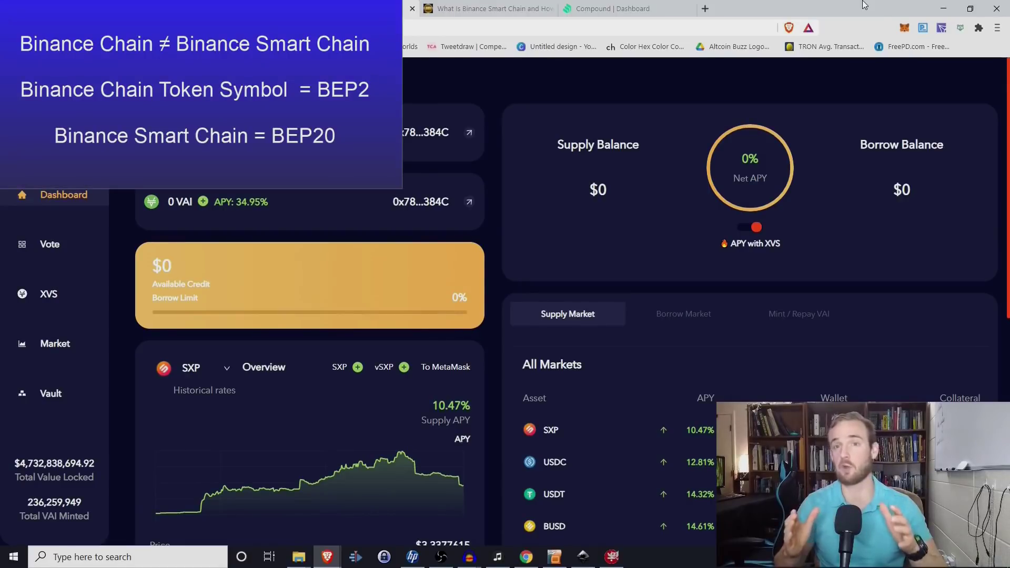
Open the MetaMask wallet and check its network selection.
click(904, 28)
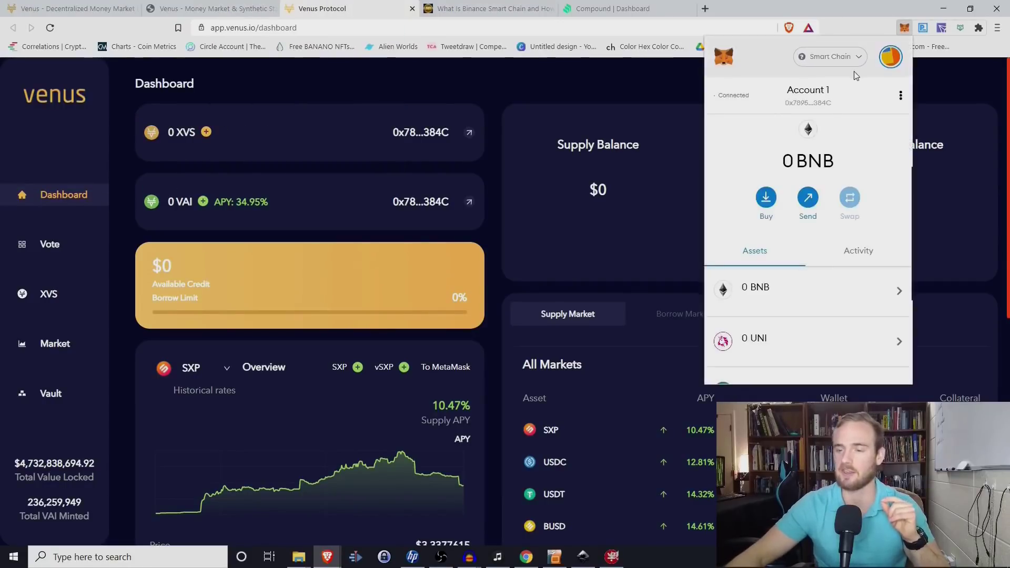
click(849, 58)
click(849, 58)
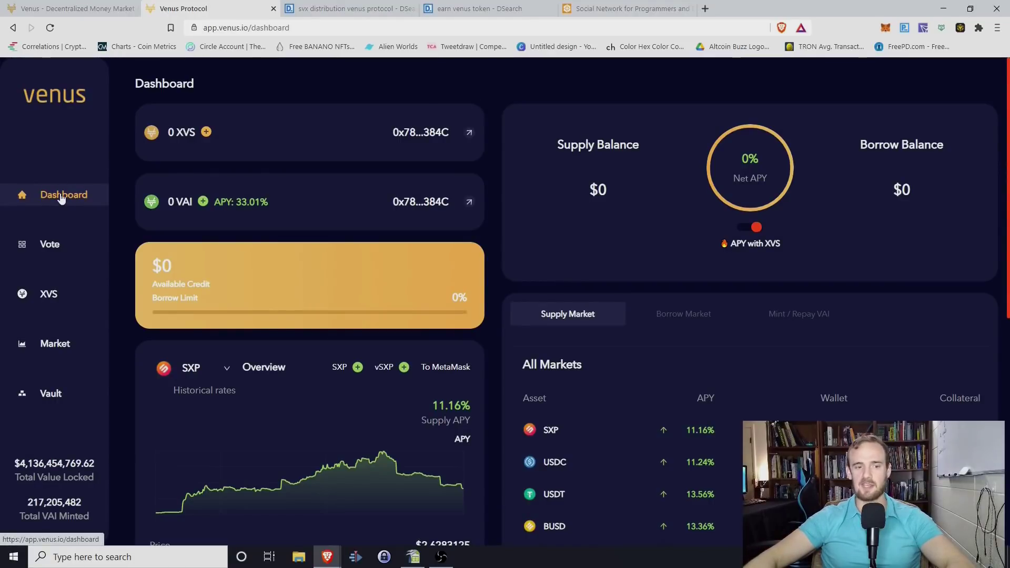
Look through the Vote, XVS, Market and Vault pages, finishing back on the Dashboard.
click(53, 246)
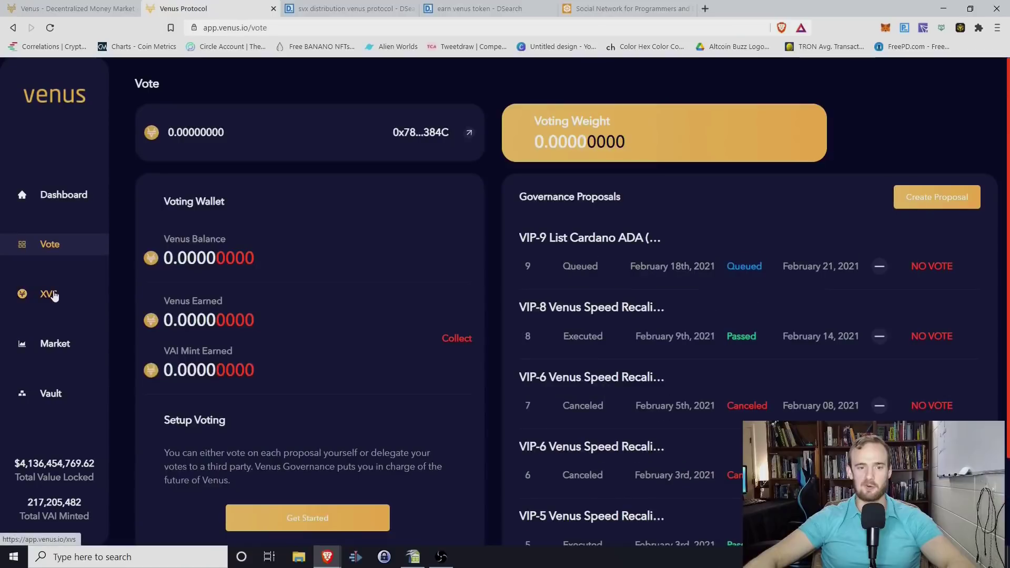
click(53, 296)
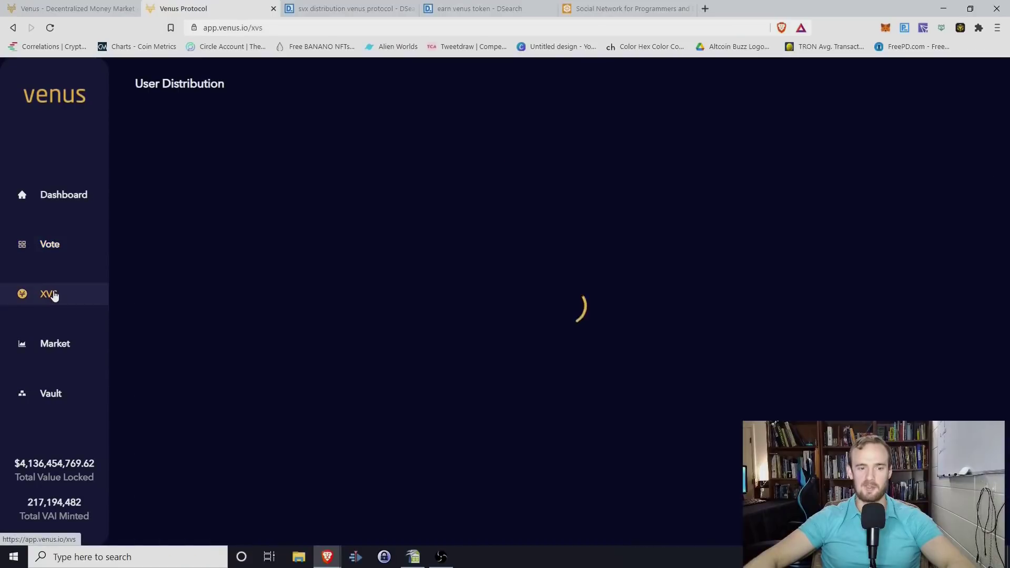
click(30, 346)
click(52, 396)
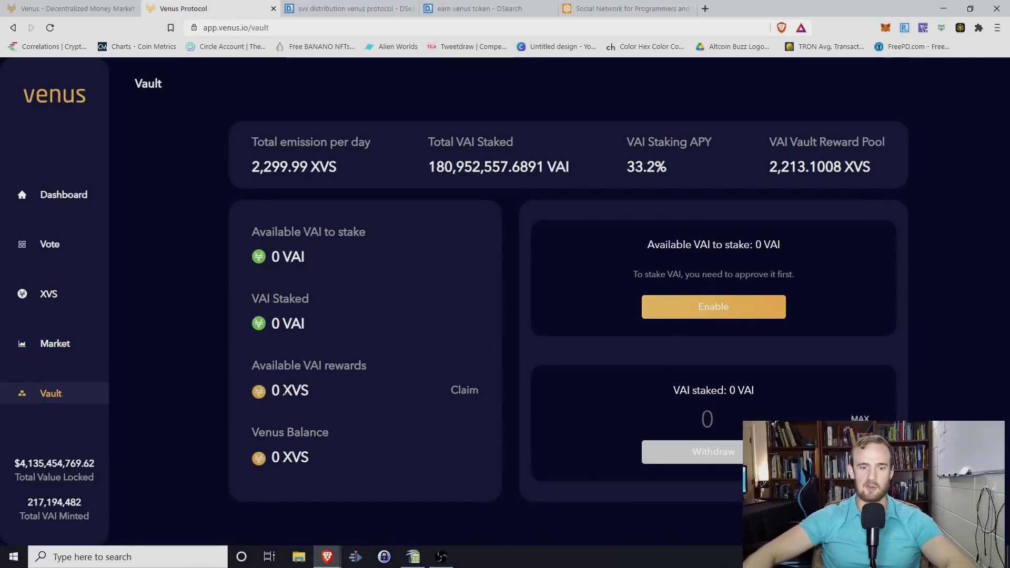
click(61, 196)
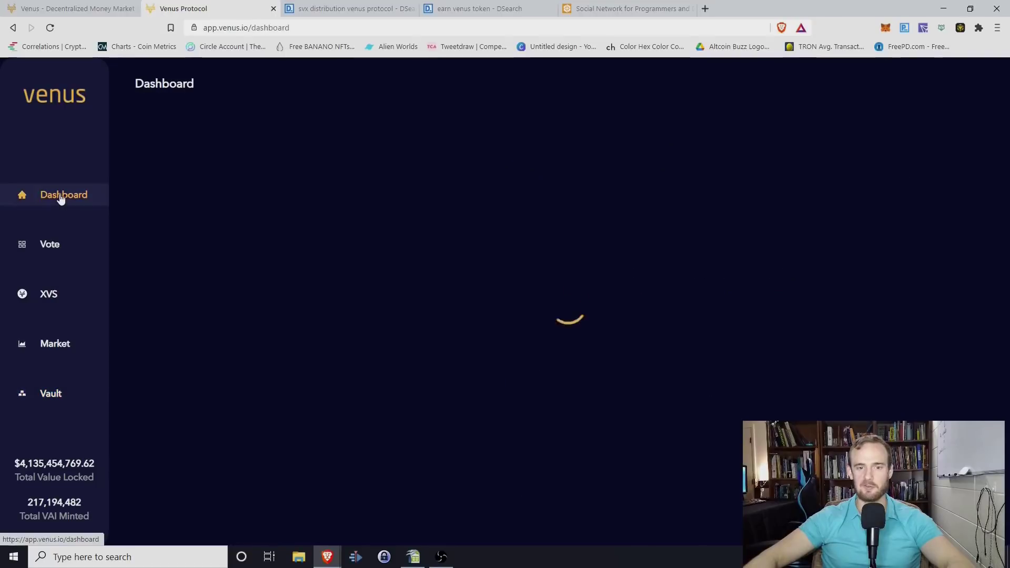
Examine the assets, APYs and wallet amounts in the supply market, dismiss the notification, and check the BNB balance in MetaMask.
scroll(835, 248, down, 4)
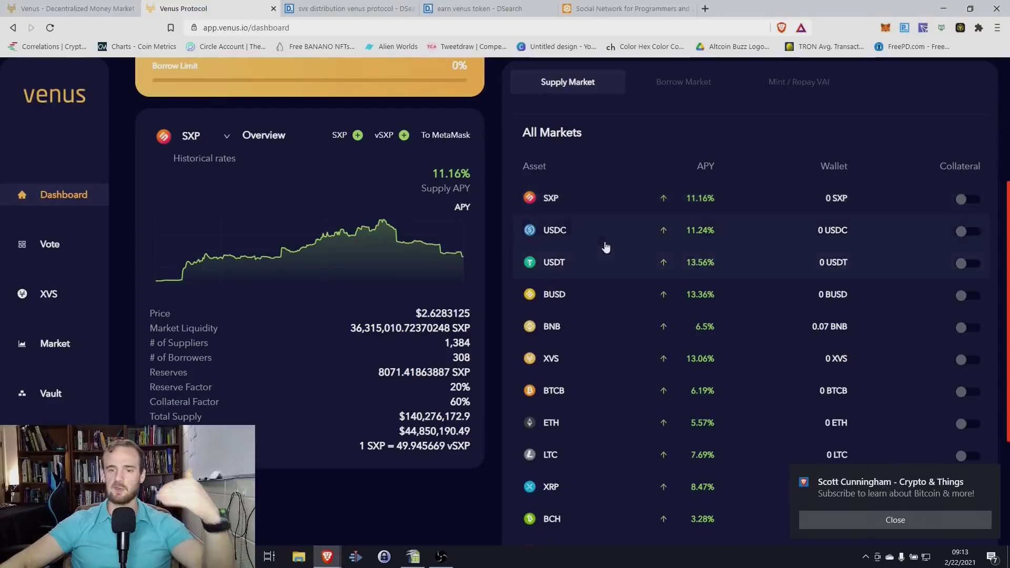
scroll(589, 305, down, 1)
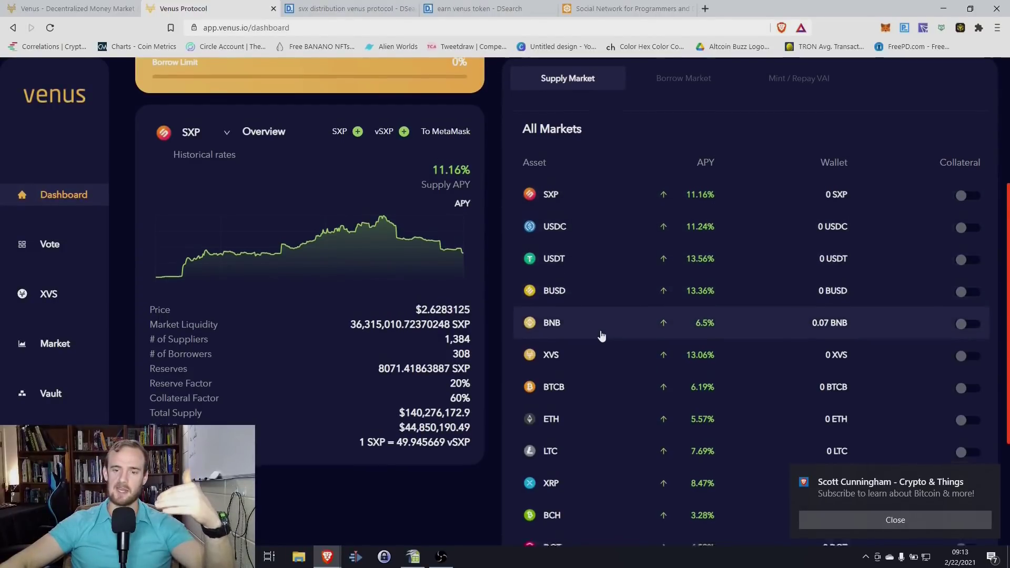
scroll(577, 356, down, 2)
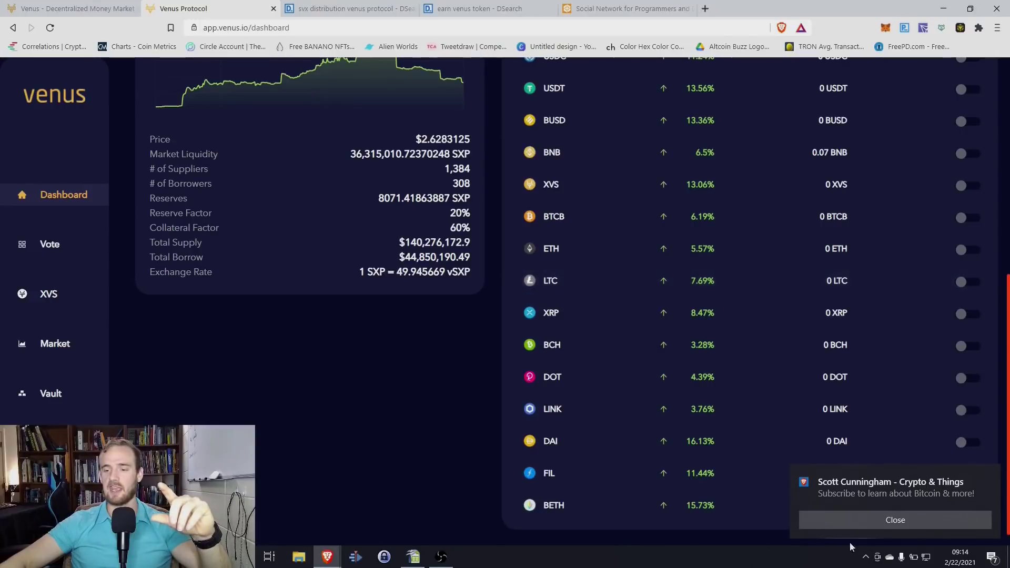
click(869, 524)
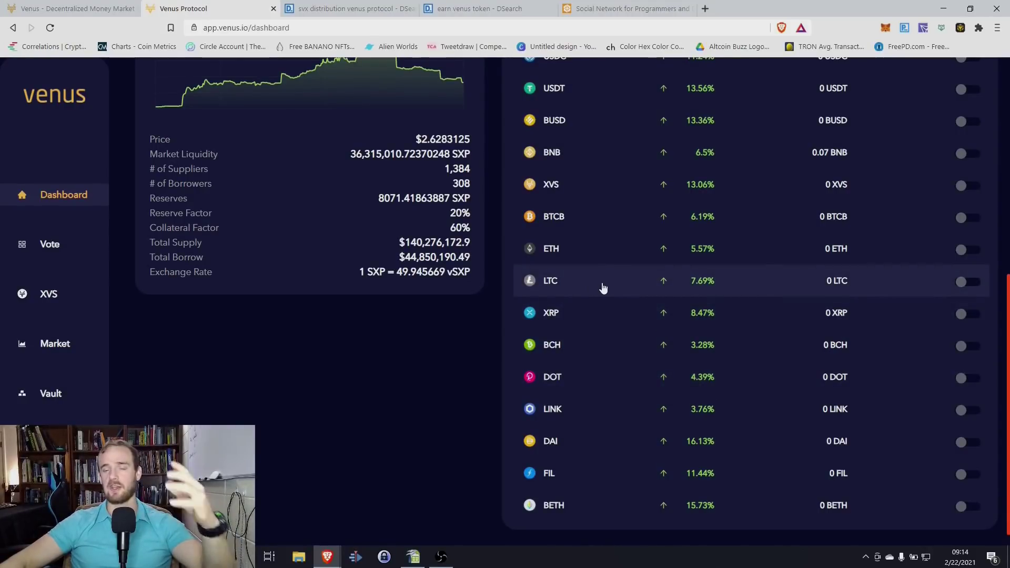
scroll(604, 284, up, 1)
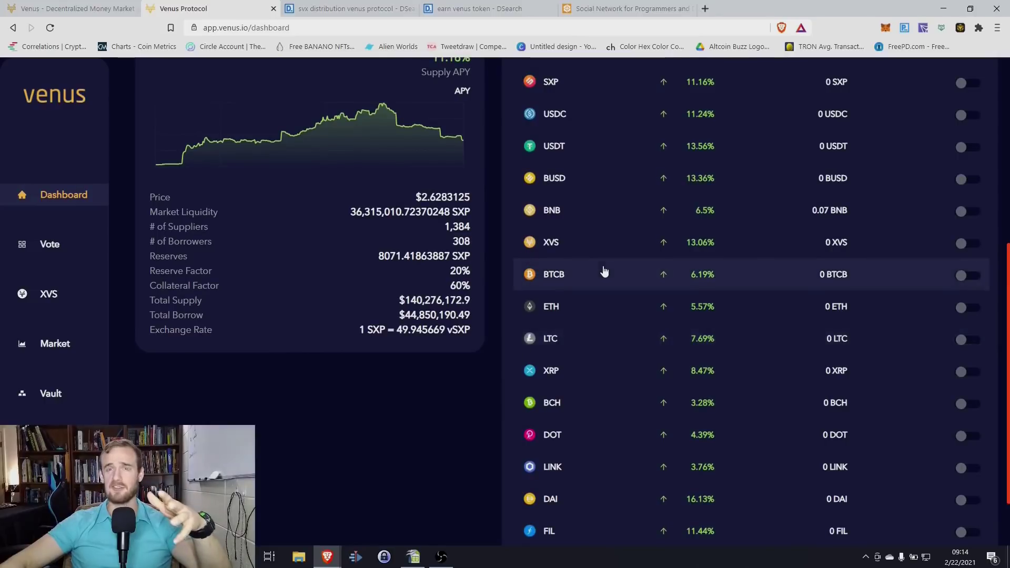
scroll(604, 270, up, 2)
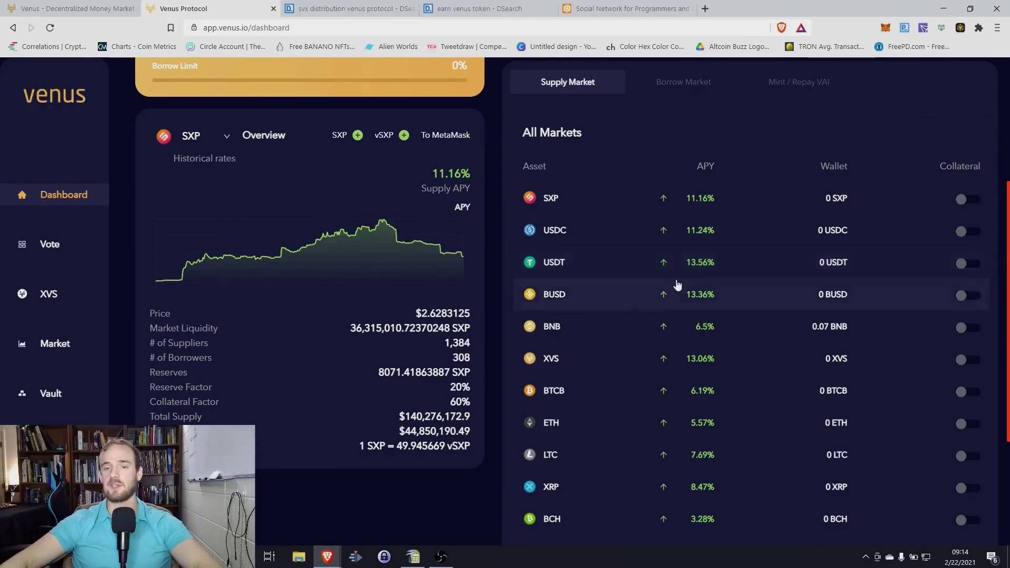
scroll(678, 281, up, 5)
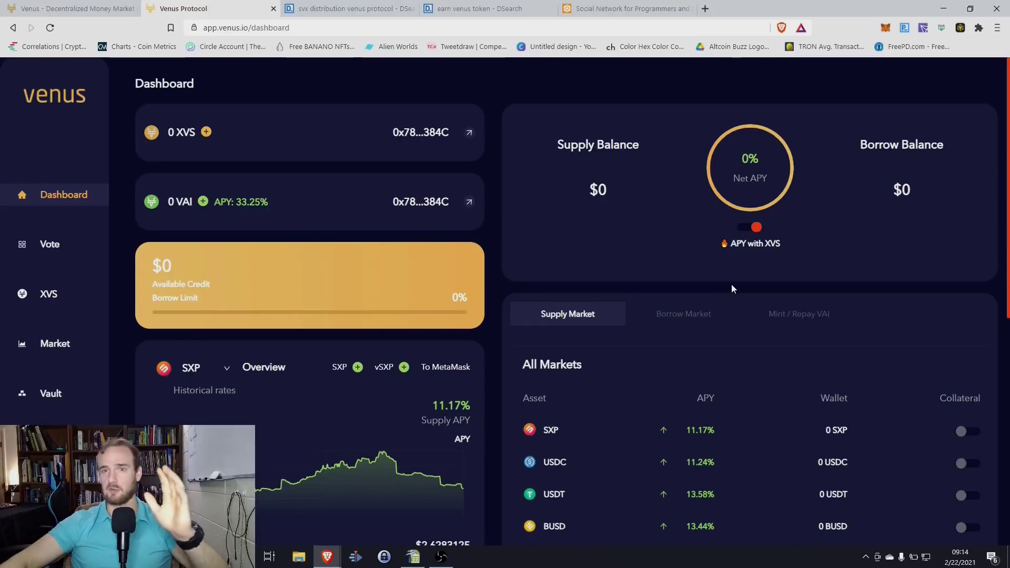
scroll(698, 346, down, 2)
scroll(691, 331, up, 2)
click(885, 29)
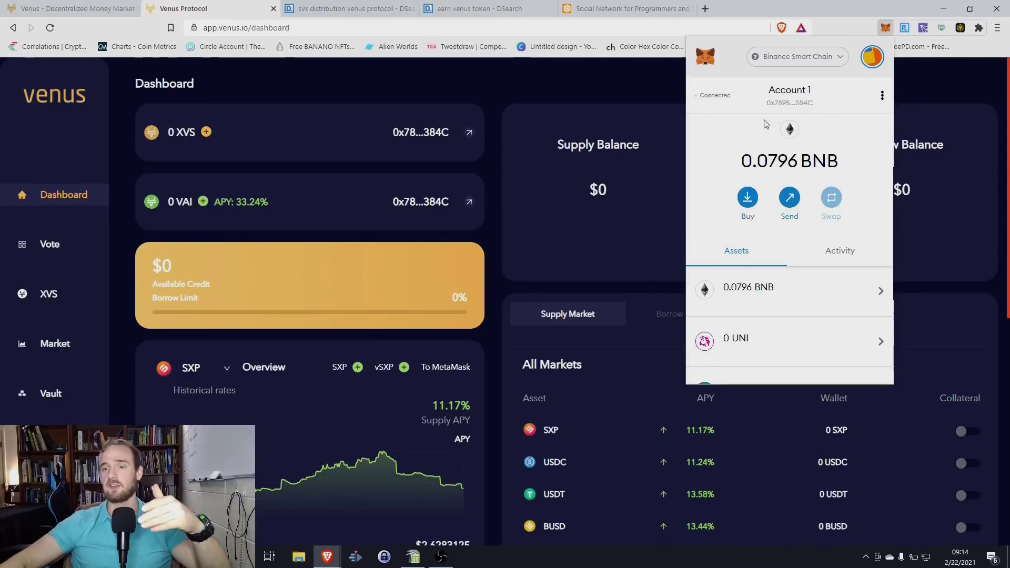
click(544, 110)
Open the BNB supply form, fill in the maximum amount and edit it to 0.017958.
scroll(626, 368, down, 2)
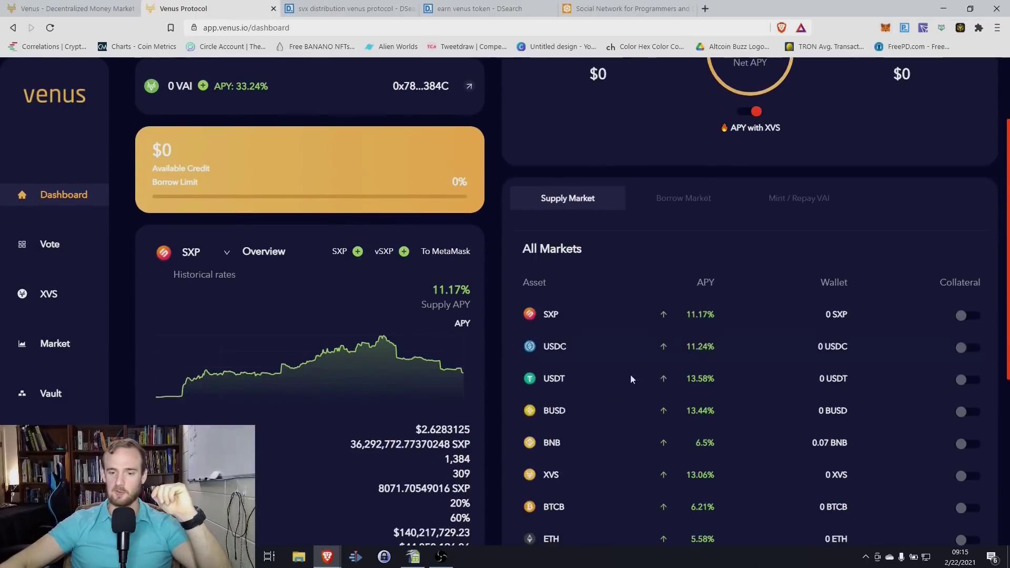
click(557, 446)
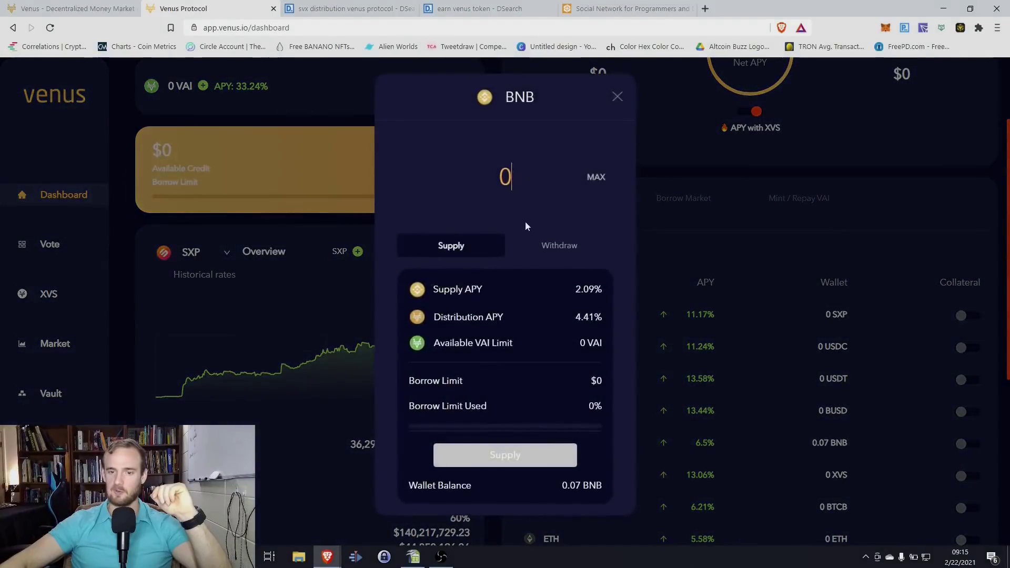
click(596, 178)
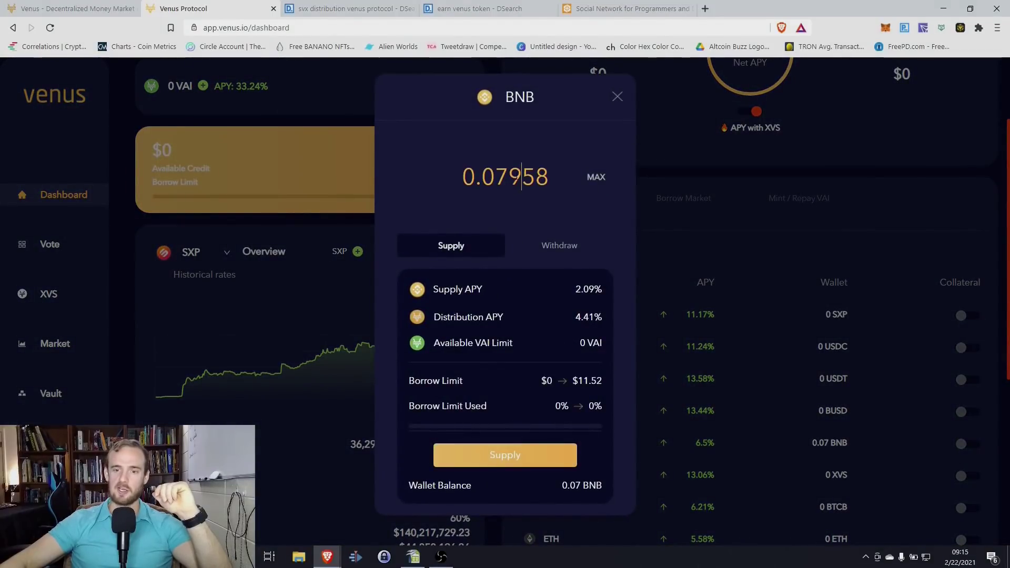
click(497, 174)
text(1)
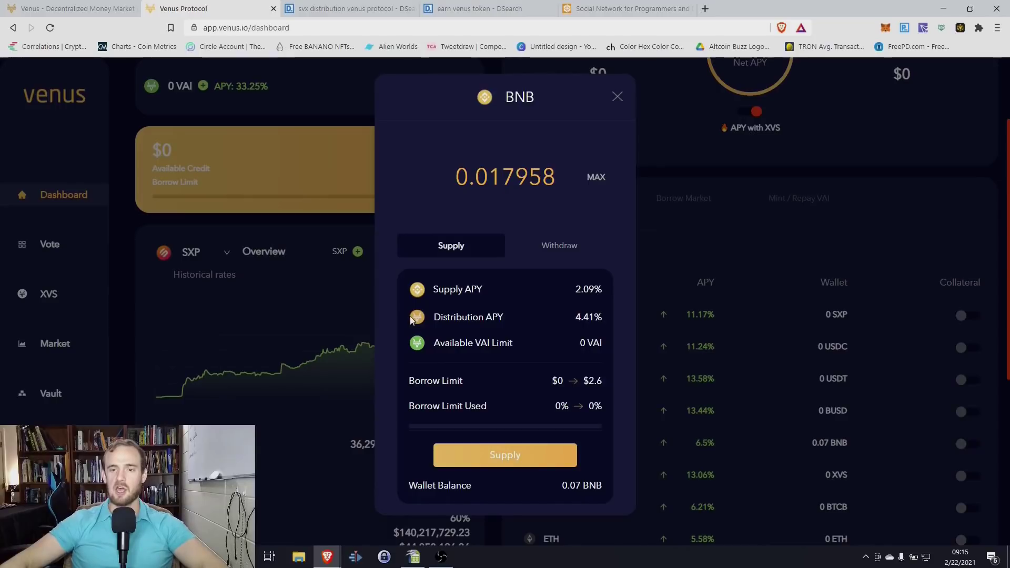
Highlight the paragraph on how daily XVS rewards are distributed in the morioh.com article, and return to the Venus supply form.
click(608, 9)
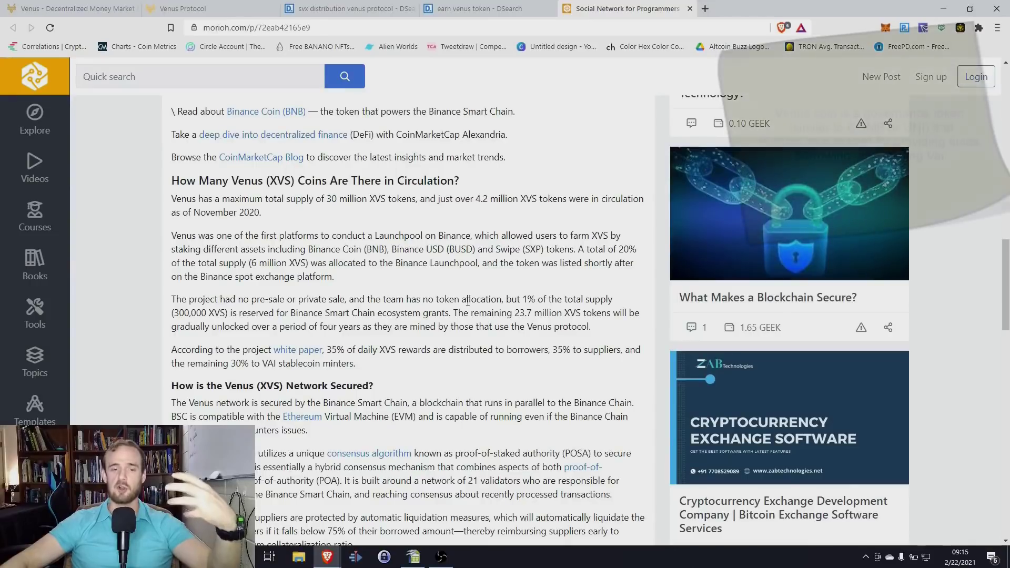
drag(355, 363, 180, 351)
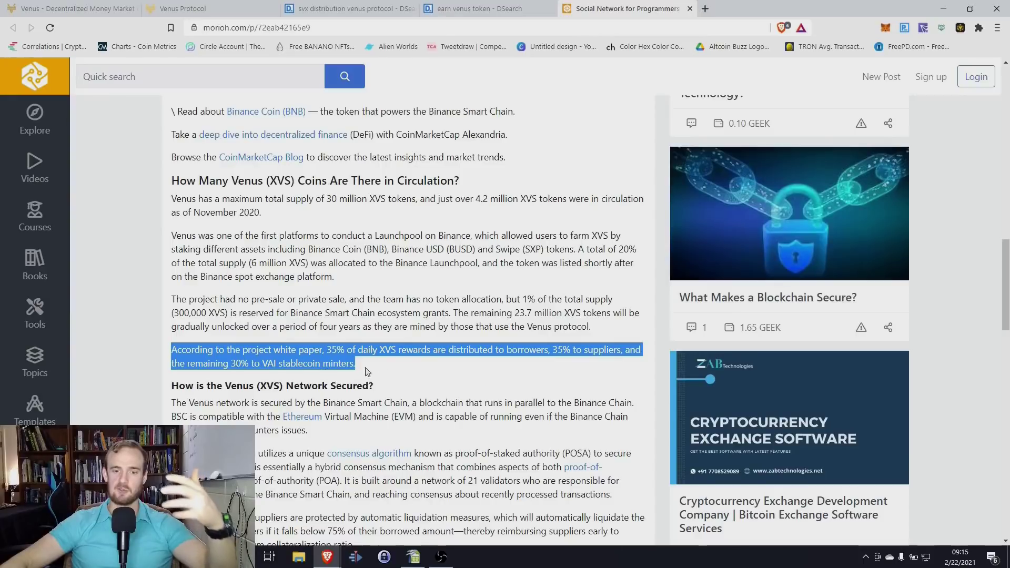
click(183, 8)
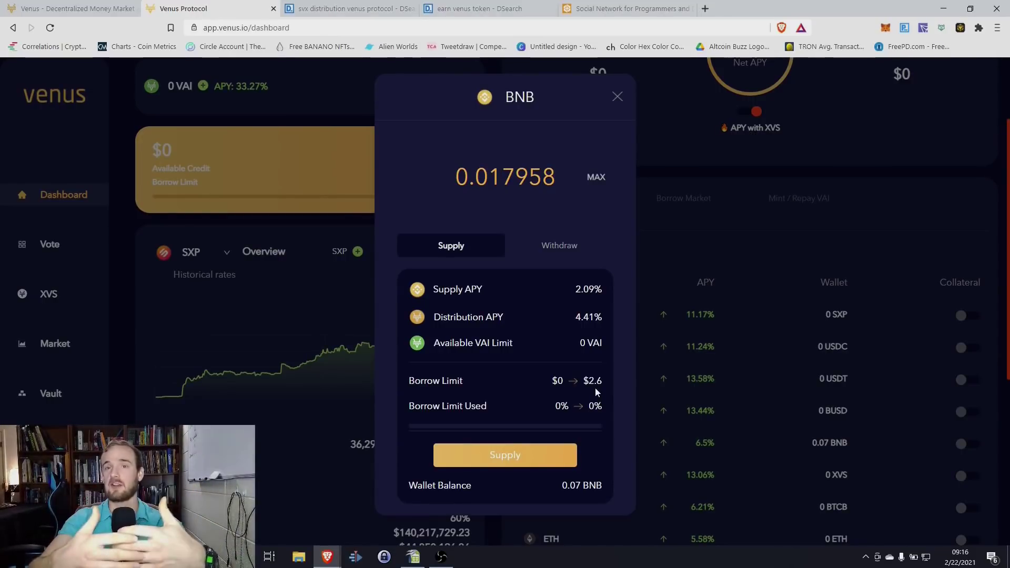
Reduce the BNB supply amount to 0.01, submit it, and confirm the transaction in MetaMask.
key(BackSpace)
key(BackSpace)
key(BackSpace)
key(BackSpace)
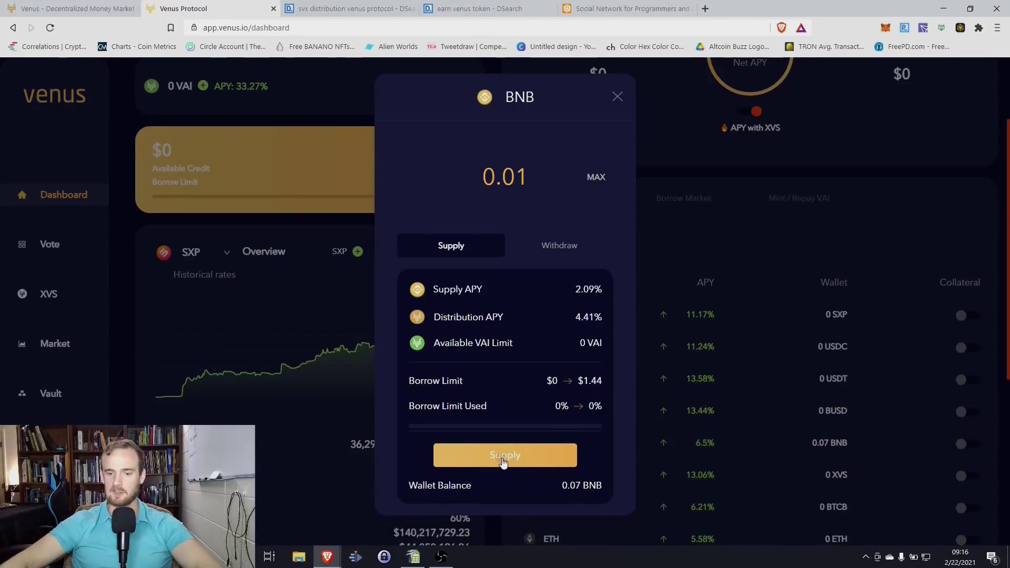
click(503, 460)
drag(896, 14, 728, 93)
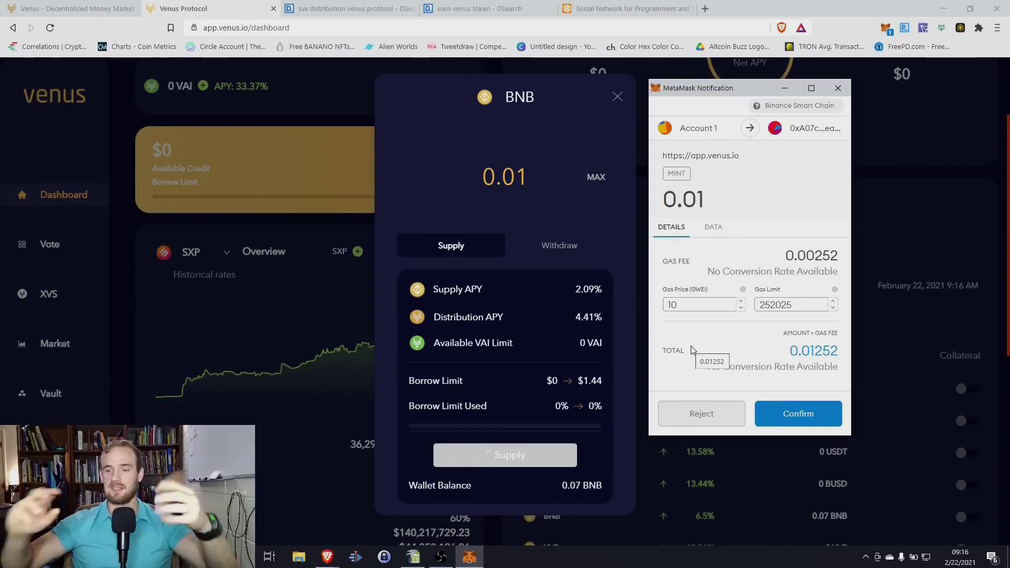
click(794, 410)
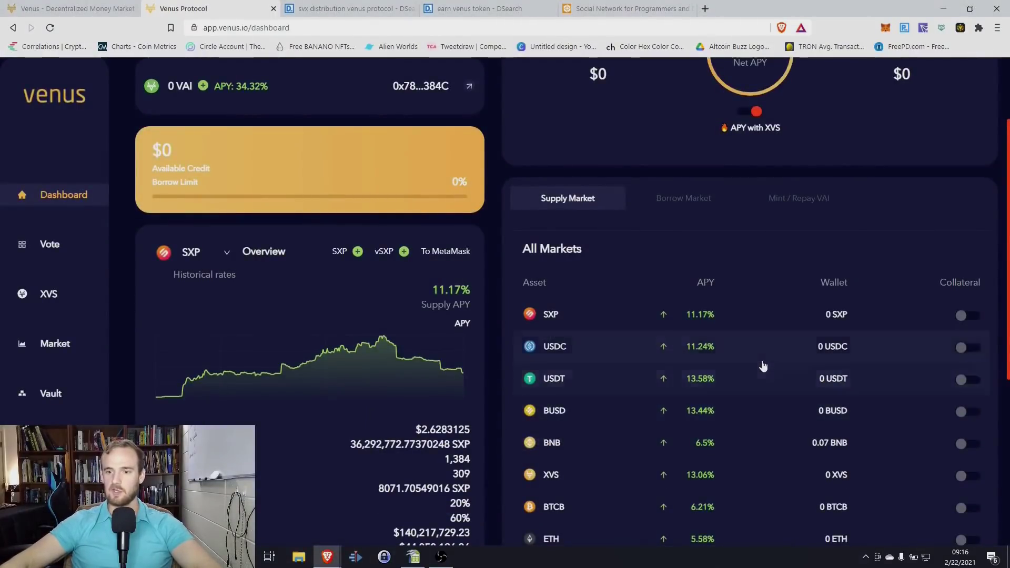
Review the BNB supply form and the supplied BNB's balance and APY in the supply market.
scroll(764, 366, up, 3)
scroll(820, 279, down, 1)
scroll(819, 278, down, 2)
click(744, 385)
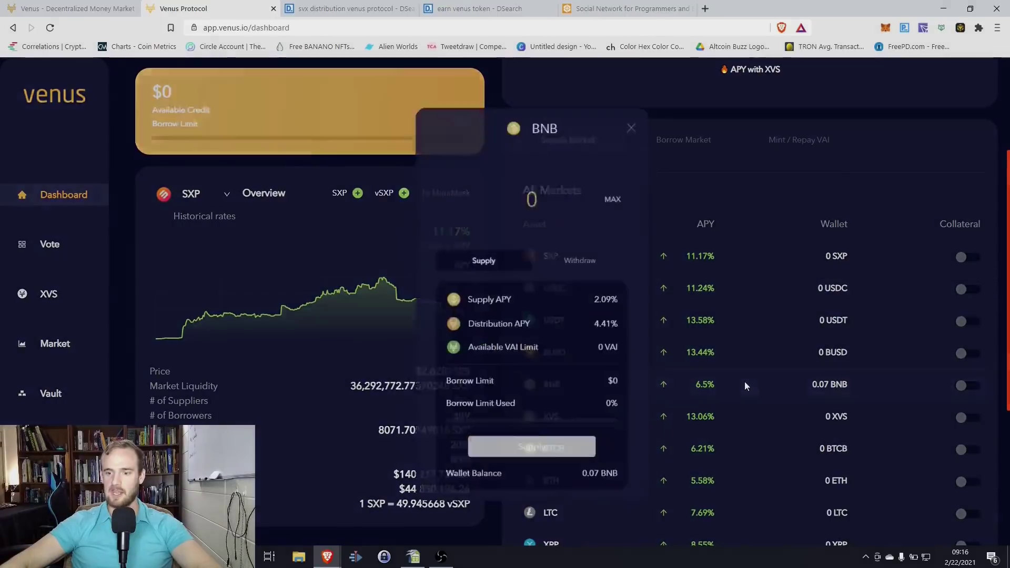
click(618, 98)
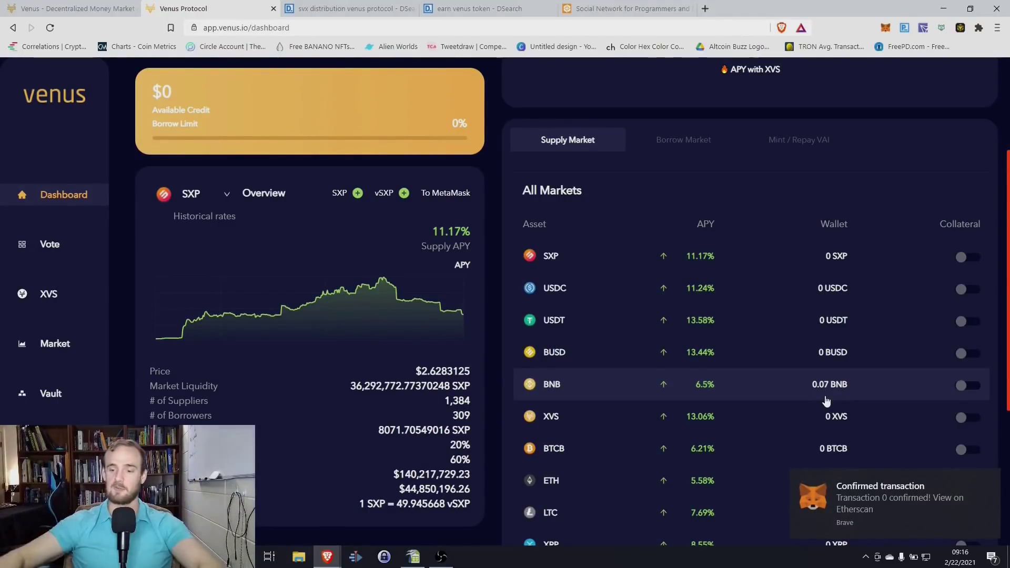
scroll(648, 453, down, 1)
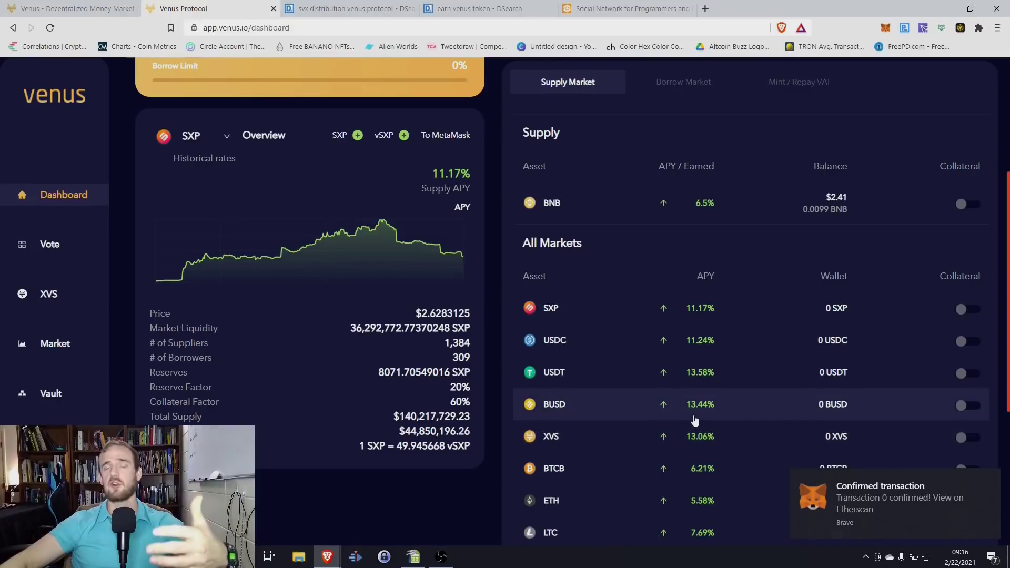
scroll(706, 363, down, 1)
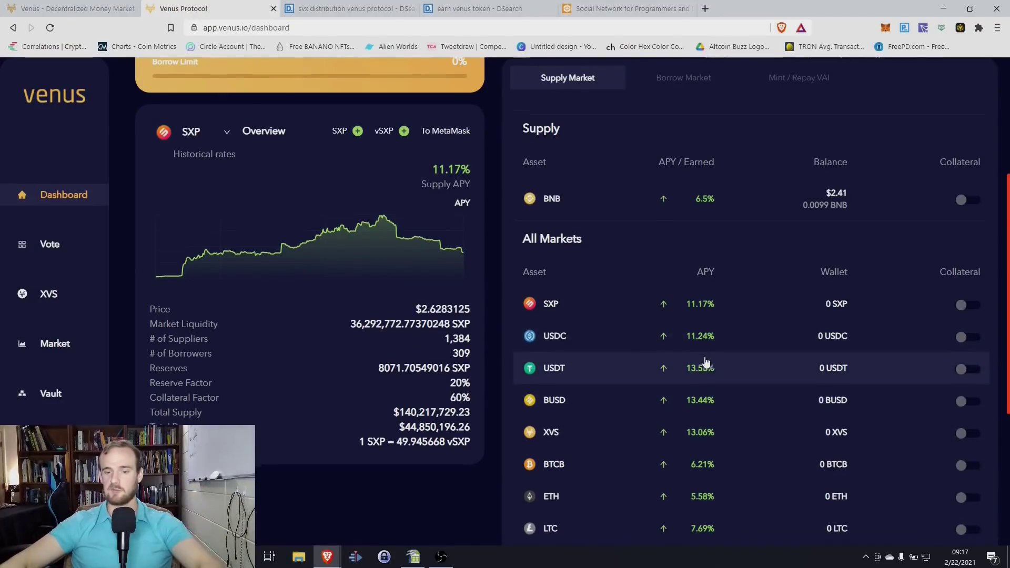
scroll(706, 363, down, 1)
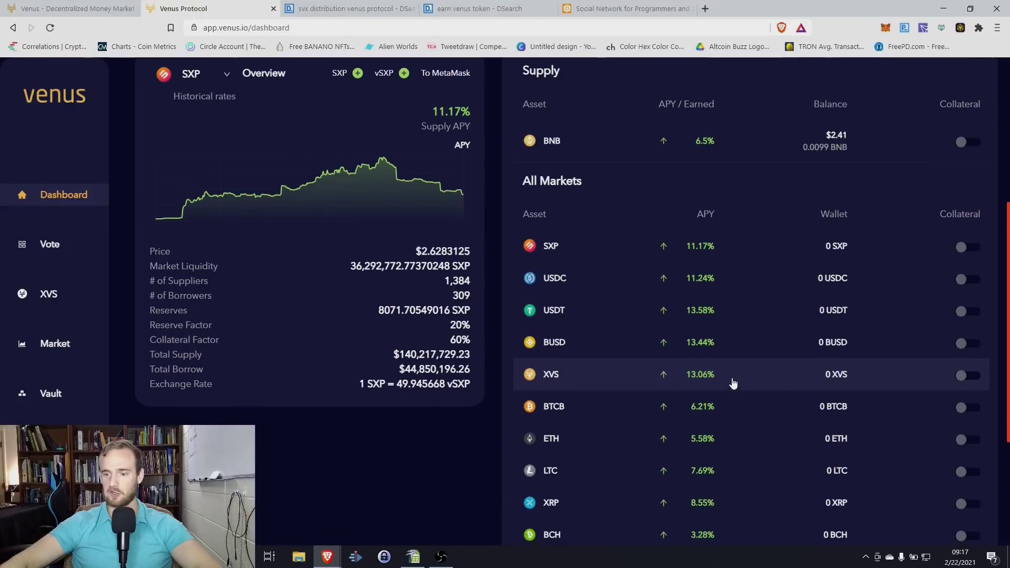
scroll(734, 385, down, 2)
Enable the supplied BNB as collateral and confirm the transaction in MetaMask.
scroll(799, 400, up, 7)
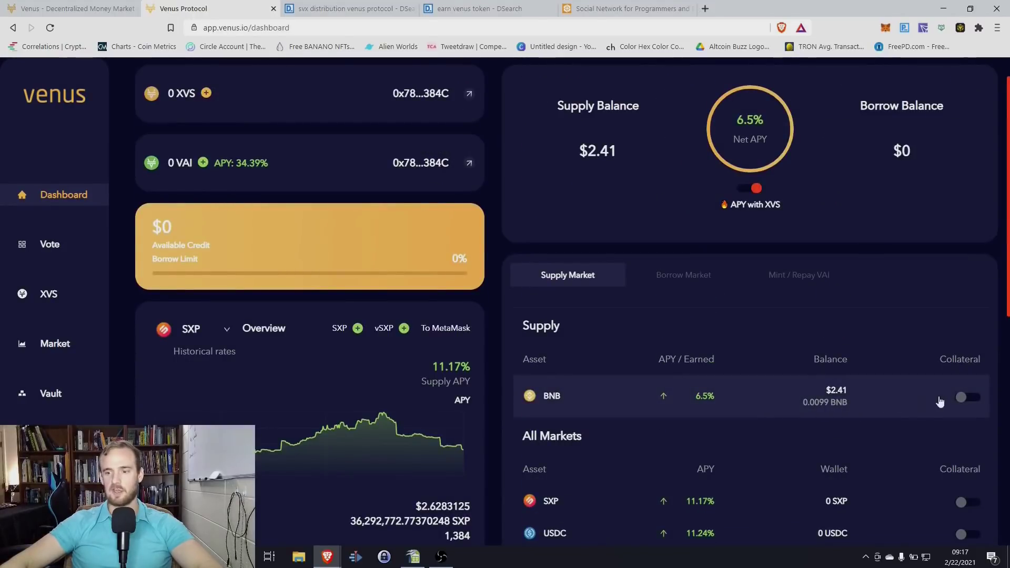
click(962, 397)
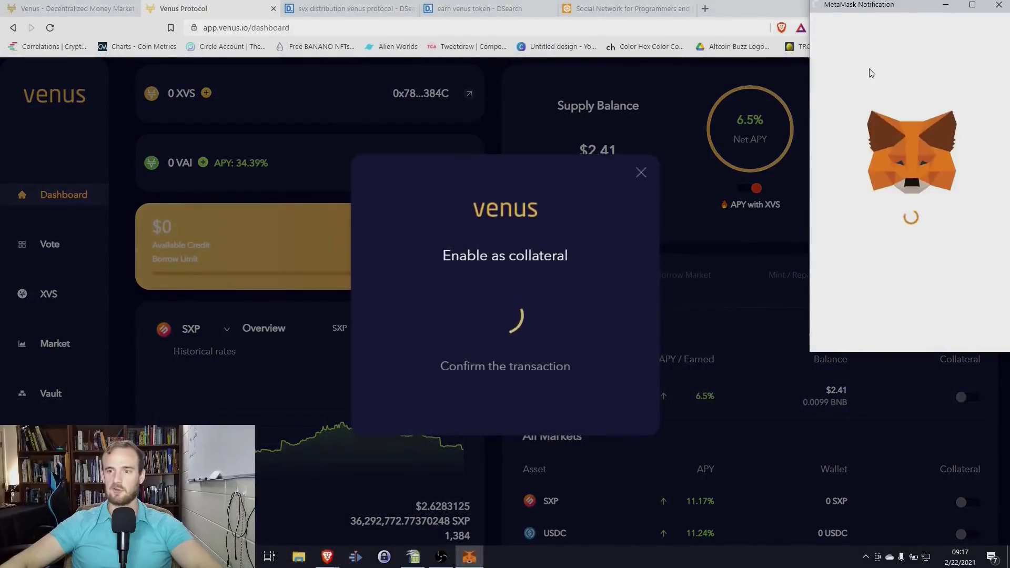
drag(871, 4, 776, 97)
click(855, 423)
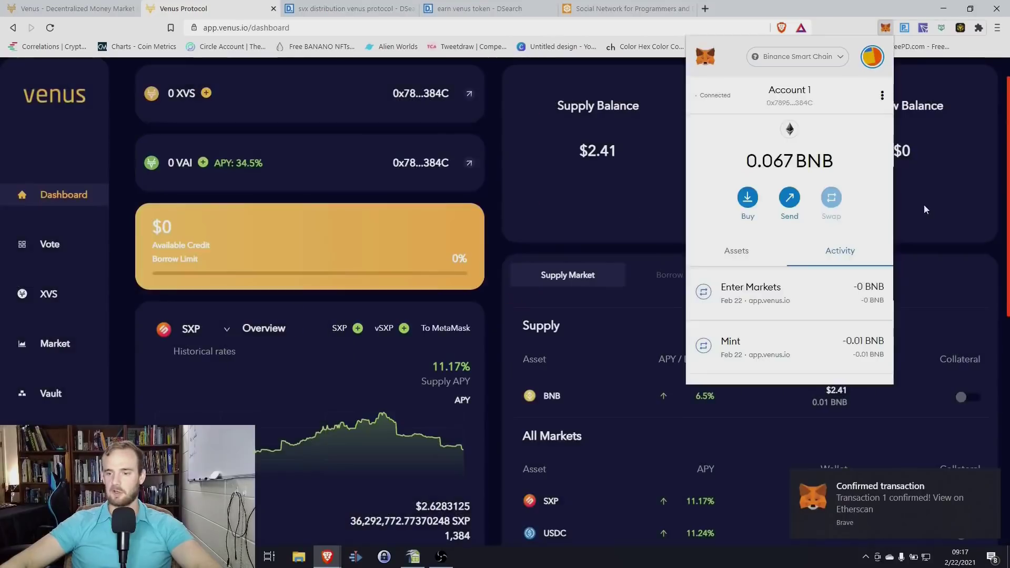
Dismiss the MetaMask wallet and reload the dashboard to refresh the BNB collateral status and available credit.
click(926, 207)
scroll(907, 331, down, 1)
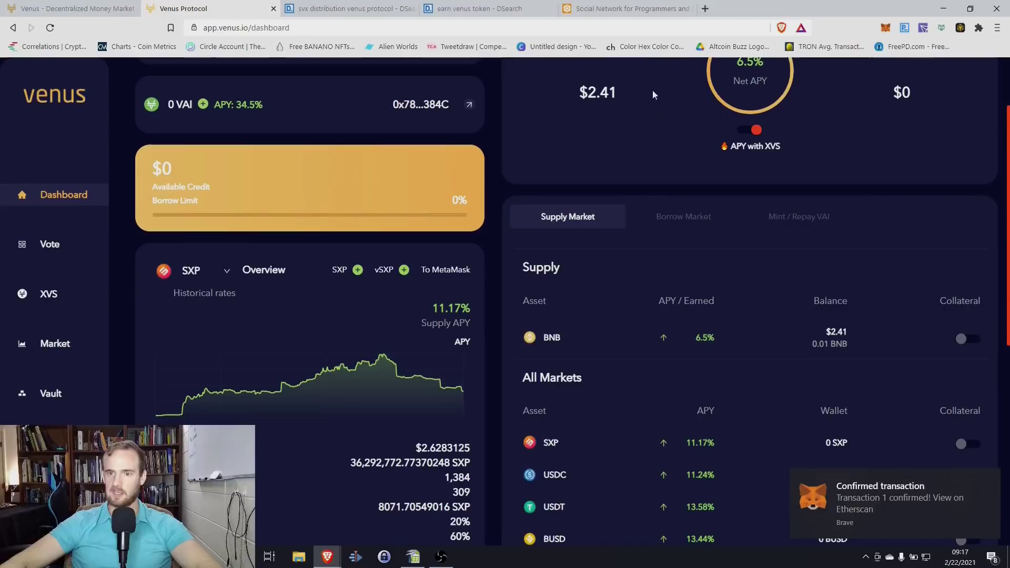
click(623, 33)
key(Return)
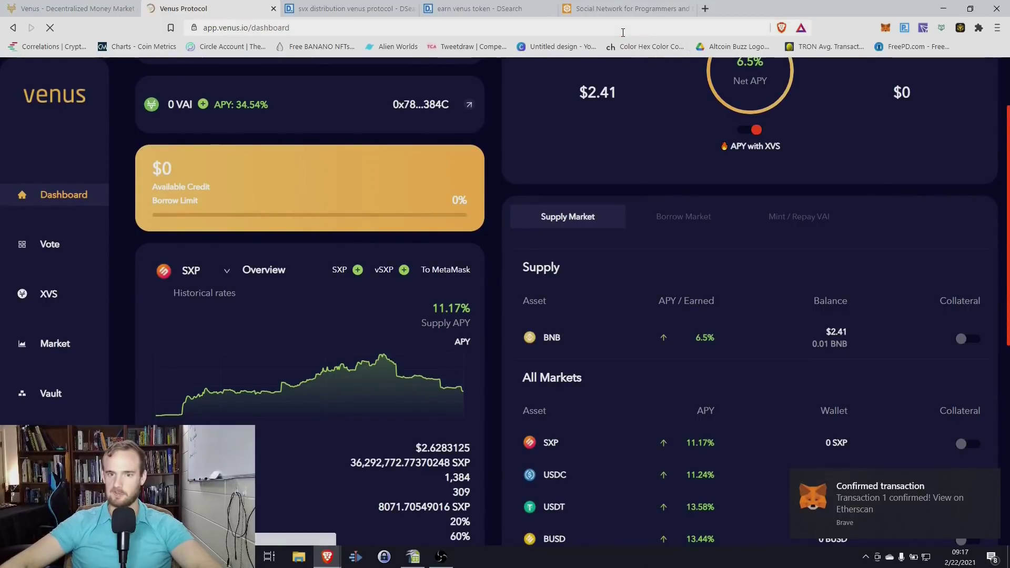
scroll(706, 329, up, 1)
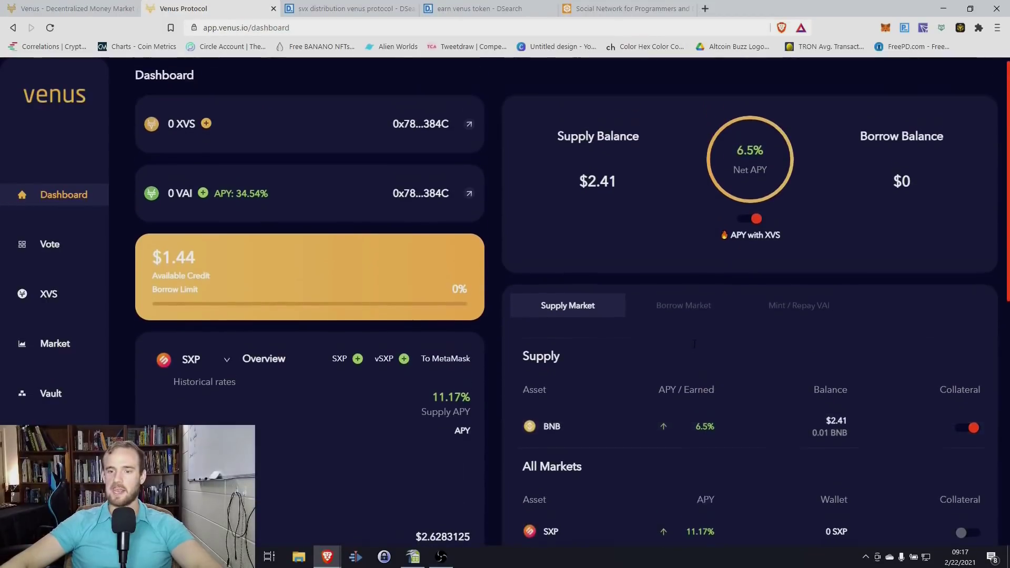
Borrow 0.003 BNB from the borrow market and confirm the transaction in MetaMask.
click(694, 316)
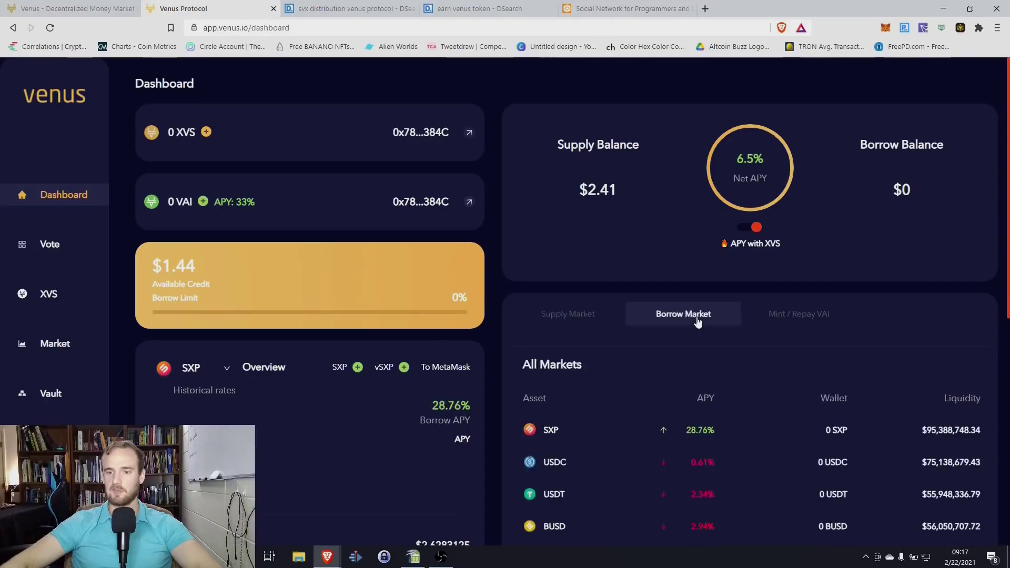
scroll(700, 321, down, 4)
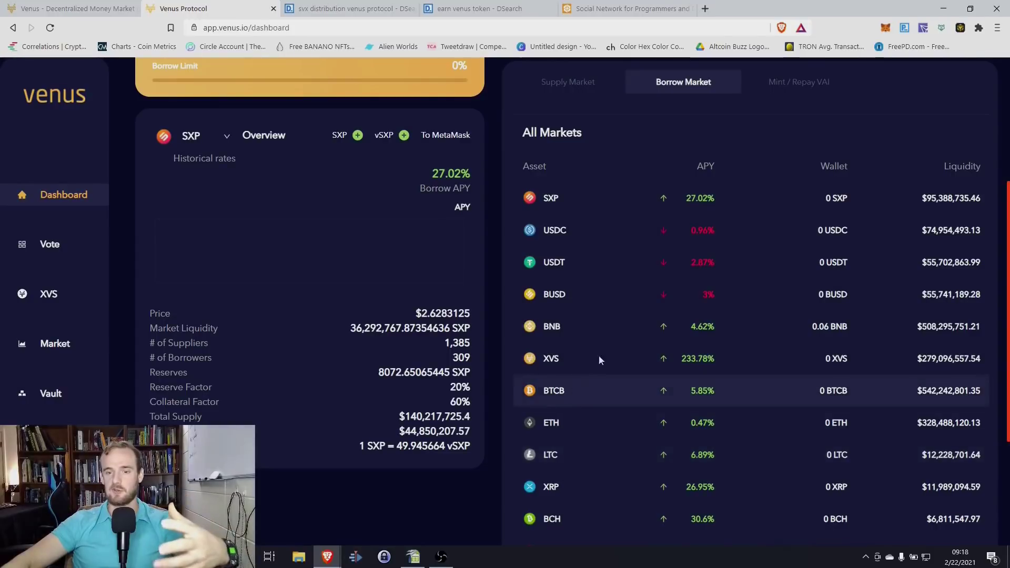
click(582, 334)
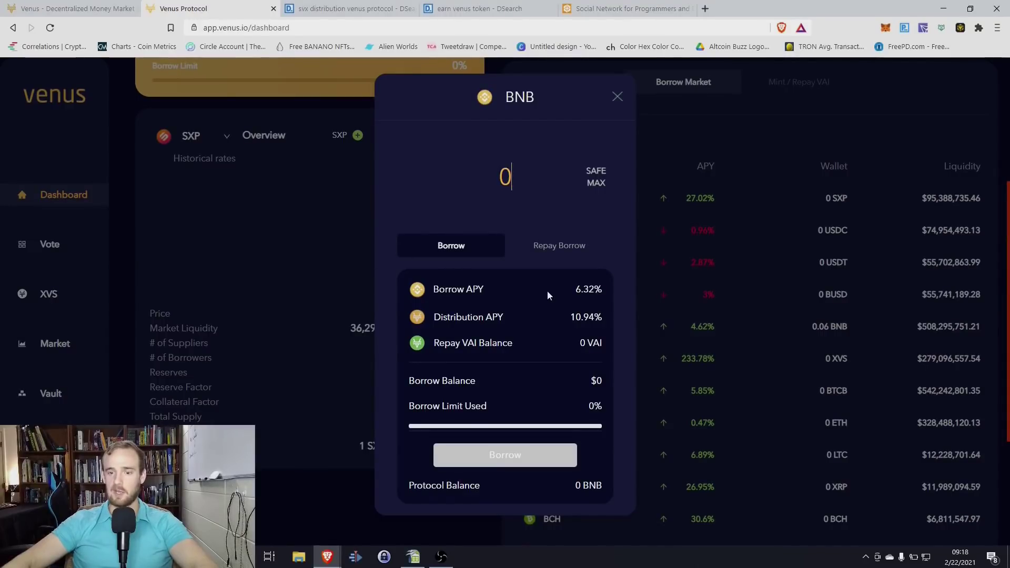
text(.005)
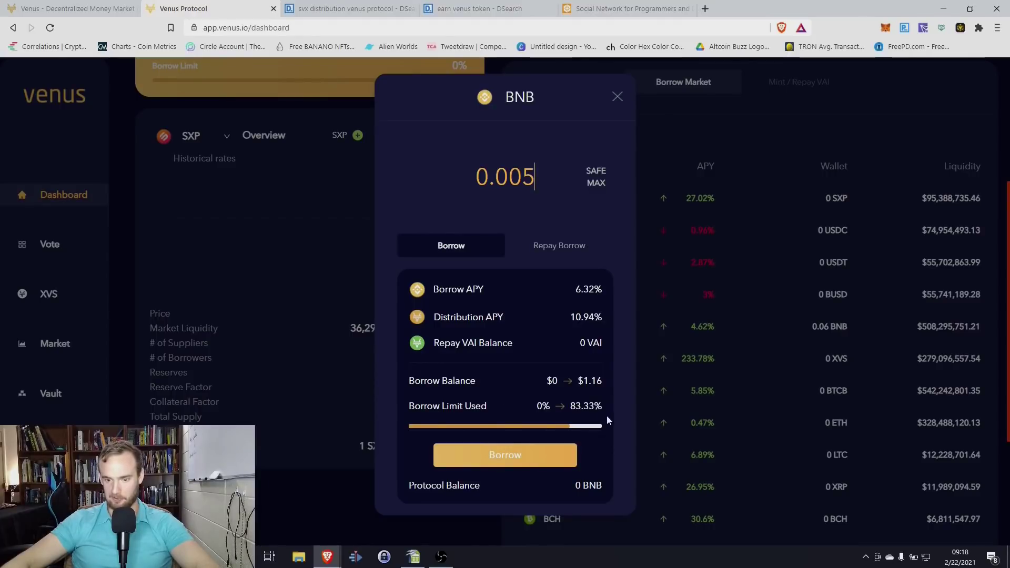
key(BackSpace)
text(3)
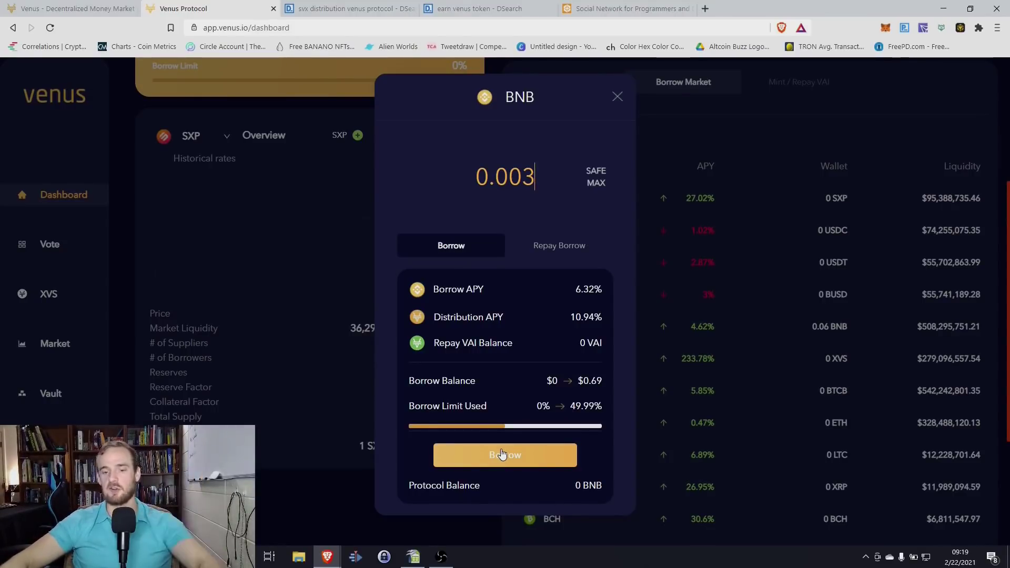
click(495, 457)
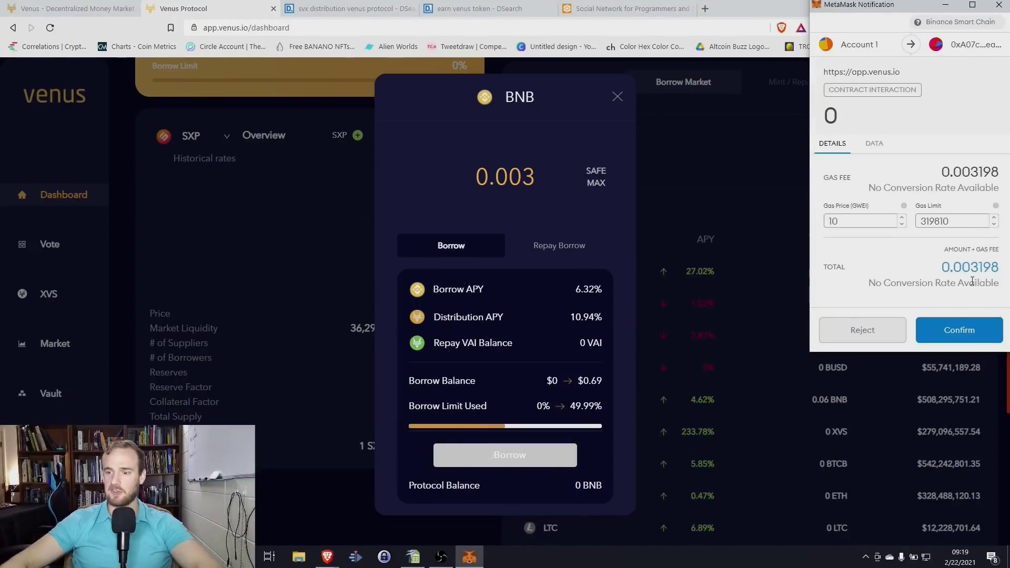
click(953, 333)
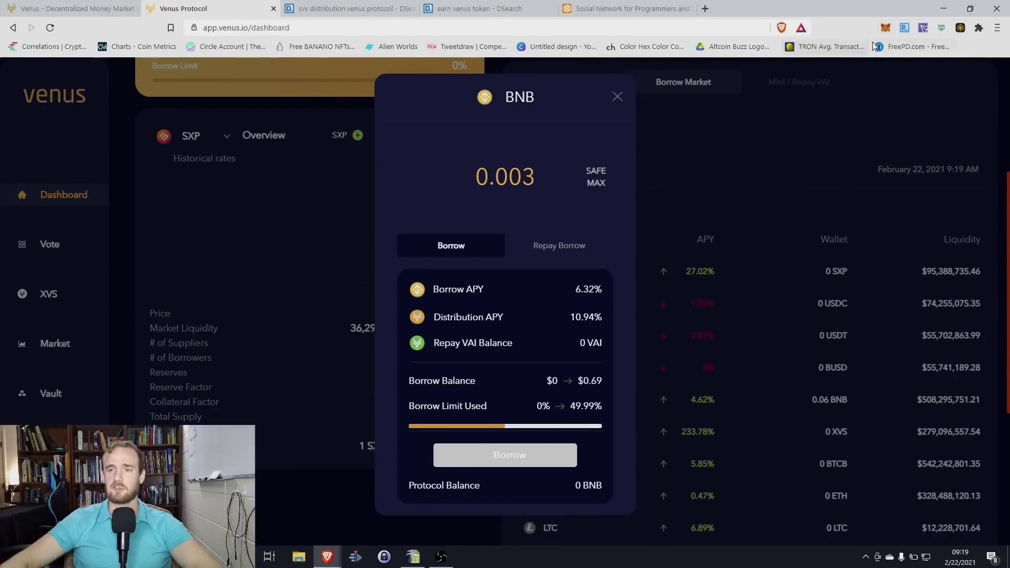
Check the borrow transaction in MetaMask's activity and review the dashboard's supply balance, borrow balance and supplied BNB.
click(888, 28)
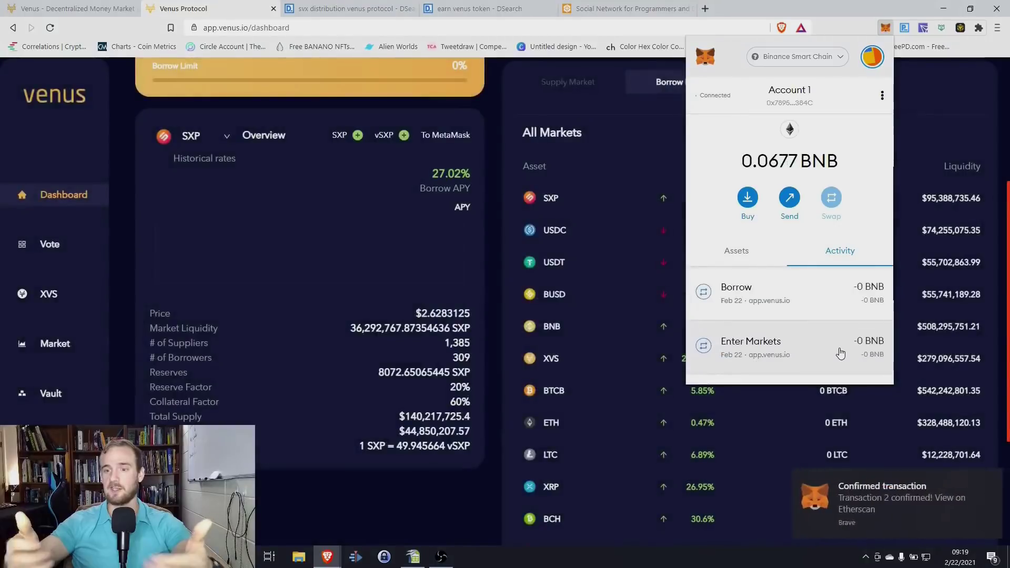
click(931, 128)
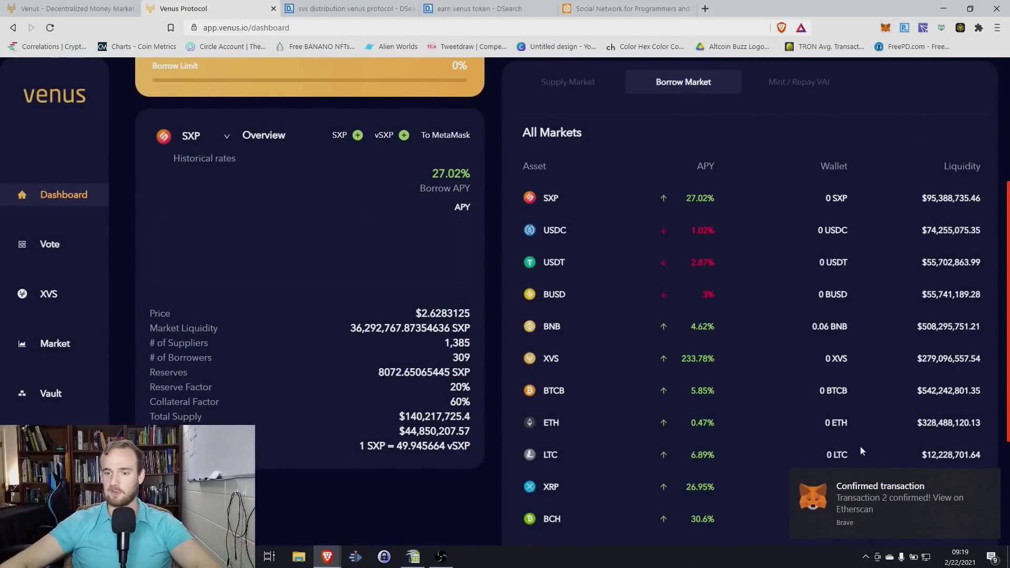
scroll(727, 353, up, 4)
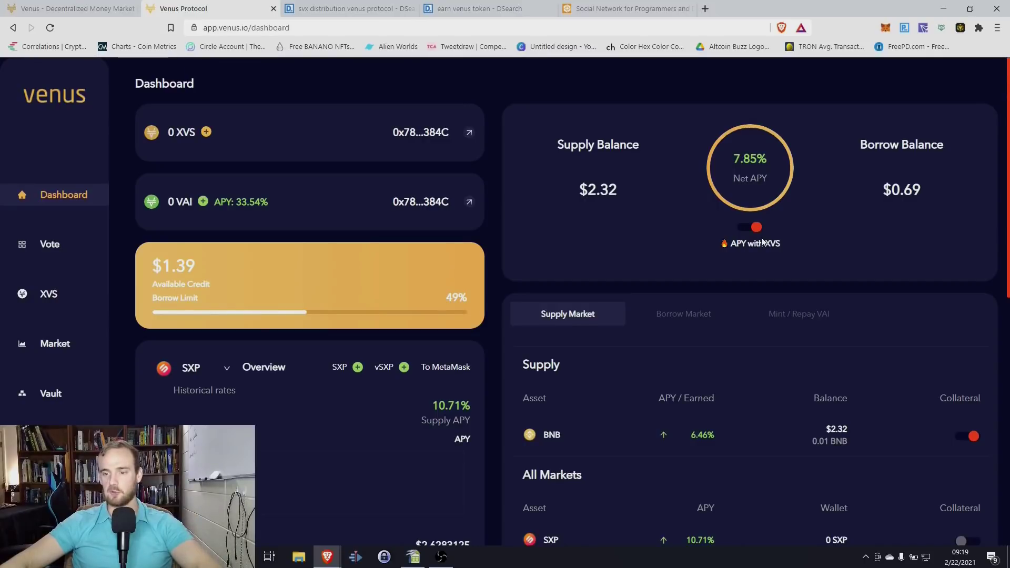
scroll(763, 231, down, 2)
scroll(763, 227, up, 2)
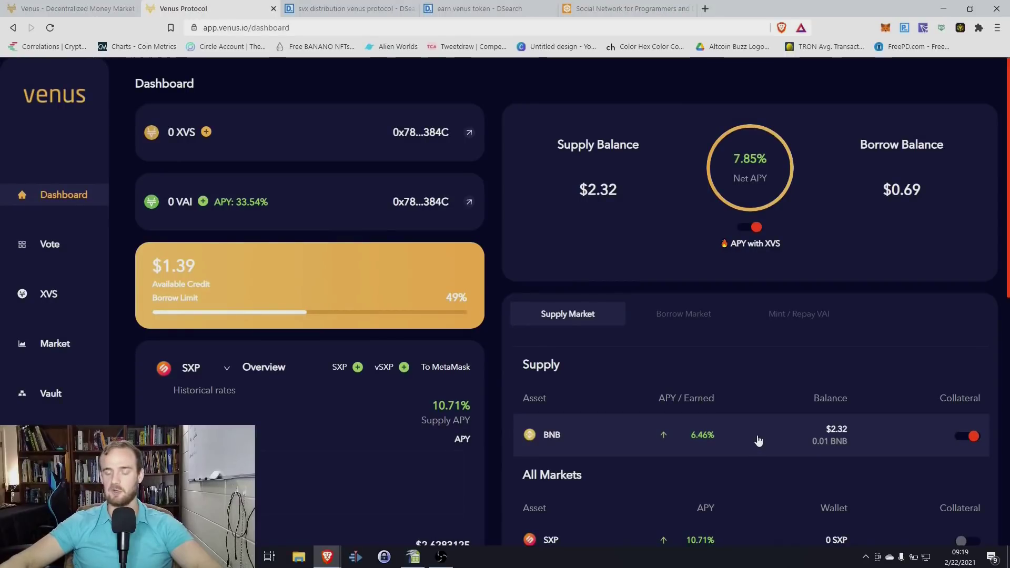
scroll(758, 441, down, 2)
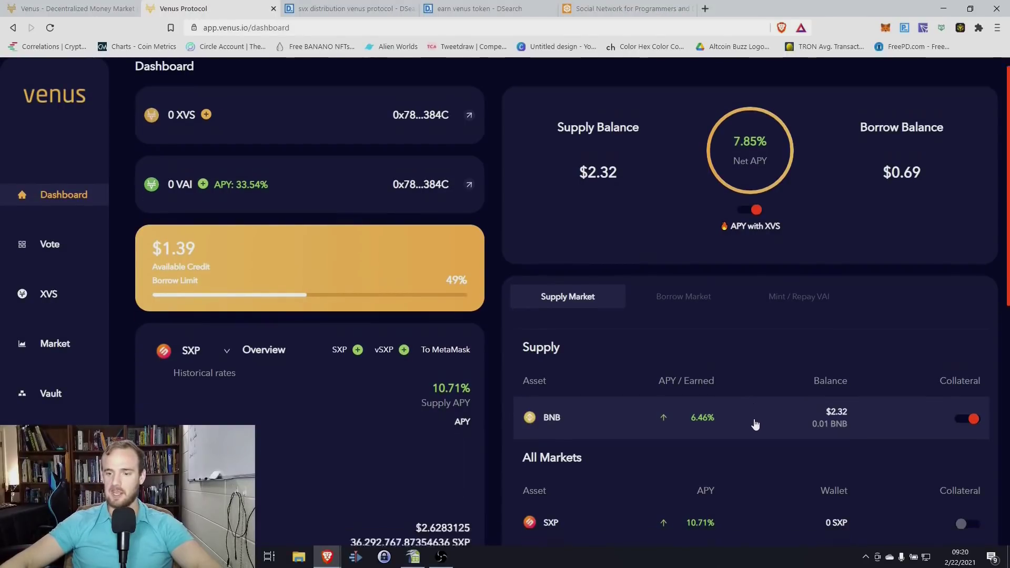
Repay the maximum BNB borrow of 0.0030000001, confirm it in MetaMask and check the transaction in the wallet activity.
click(675, 199)
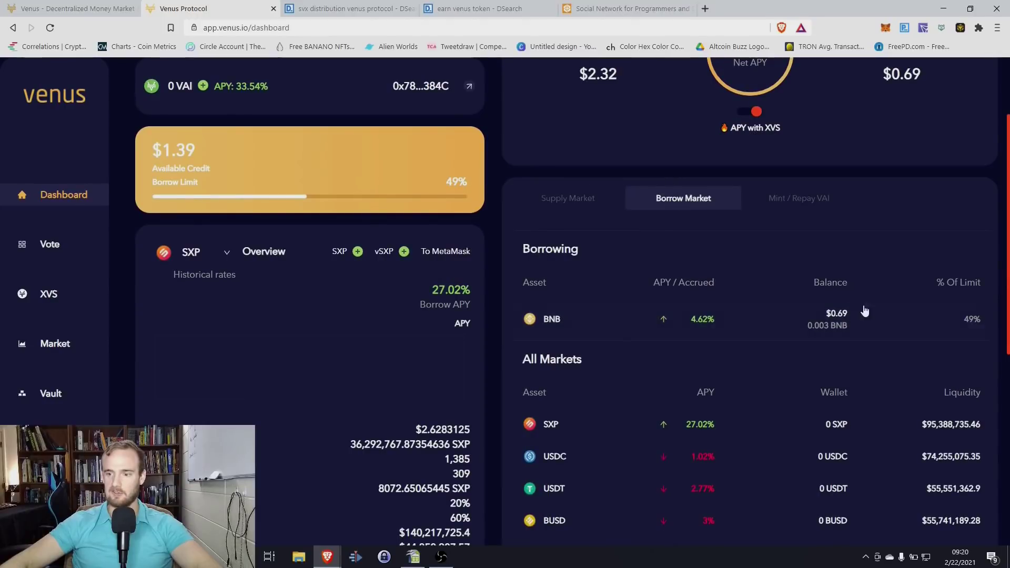
click(607, 330)
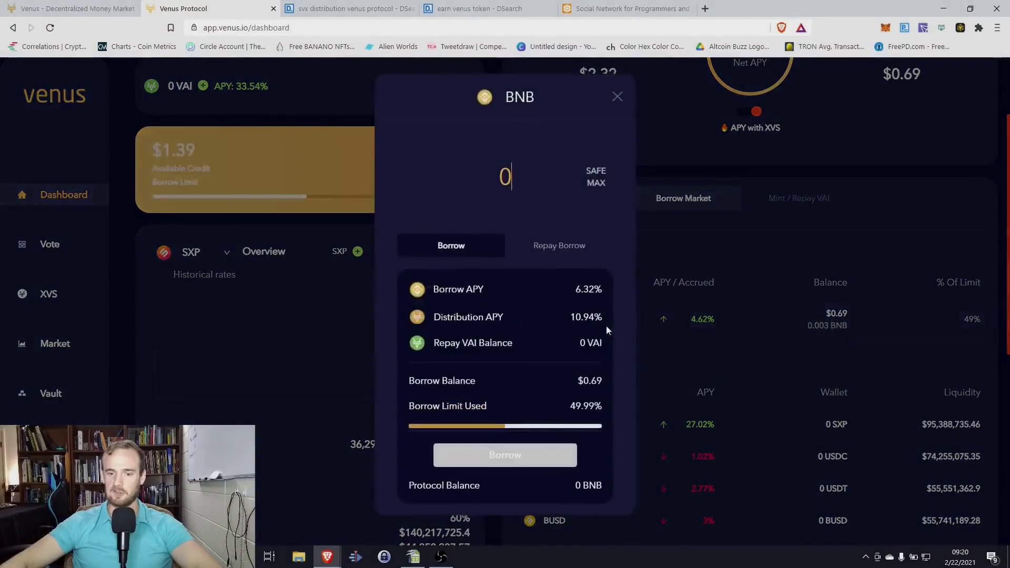
click(531, 248)
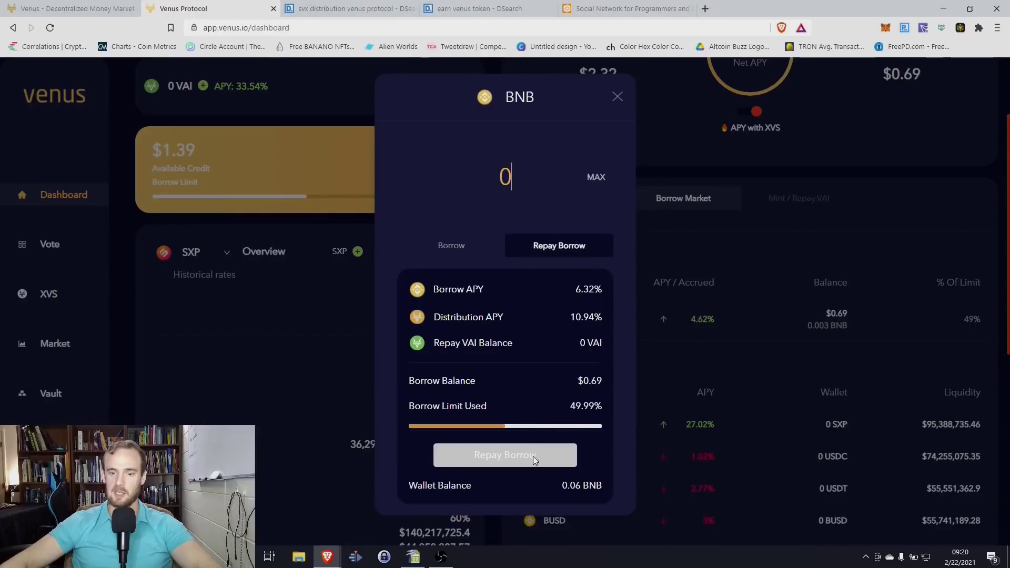
click(590, 179)
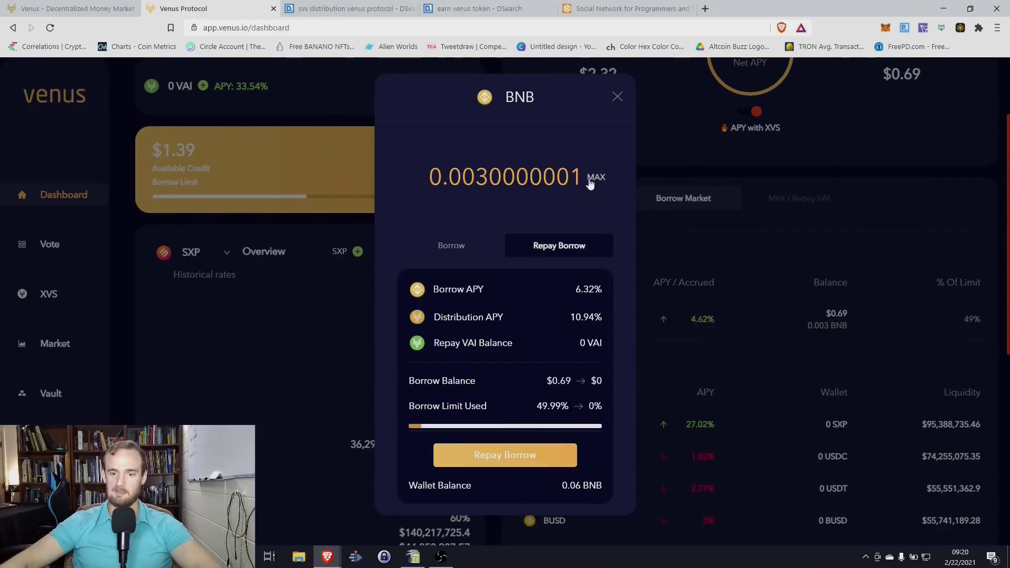
click(500, 460)
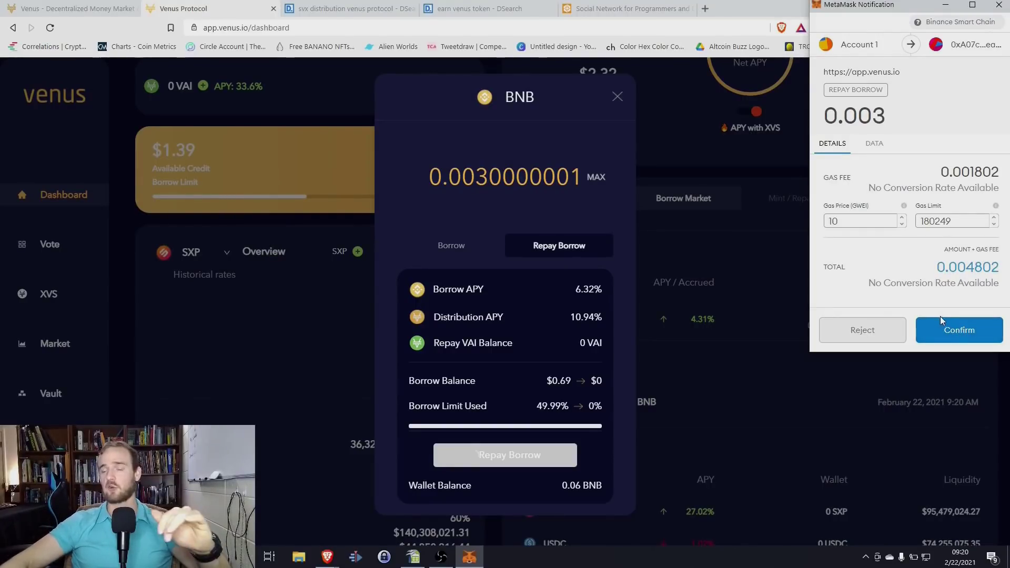
click(954, 330)
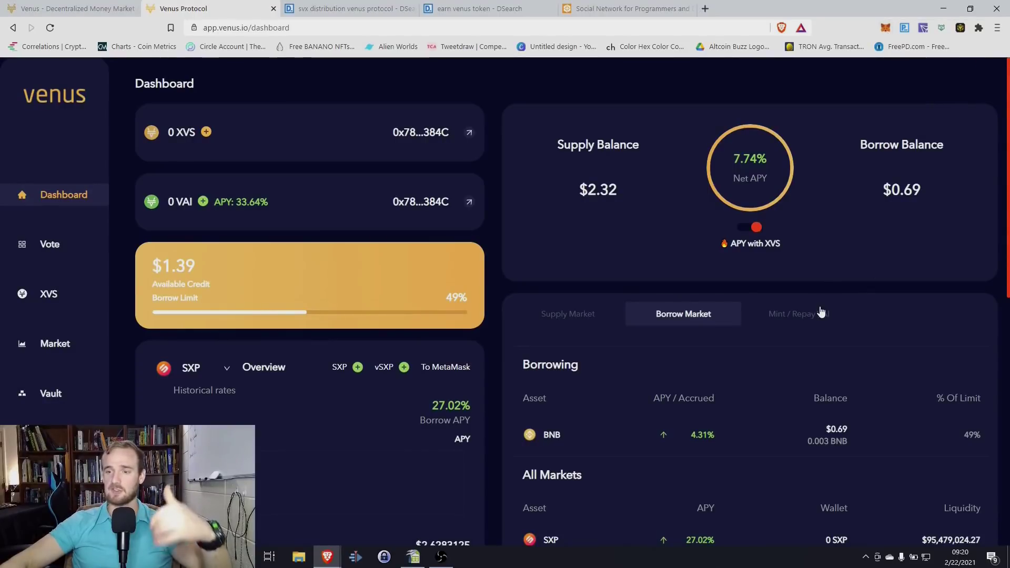
click(886, 29)
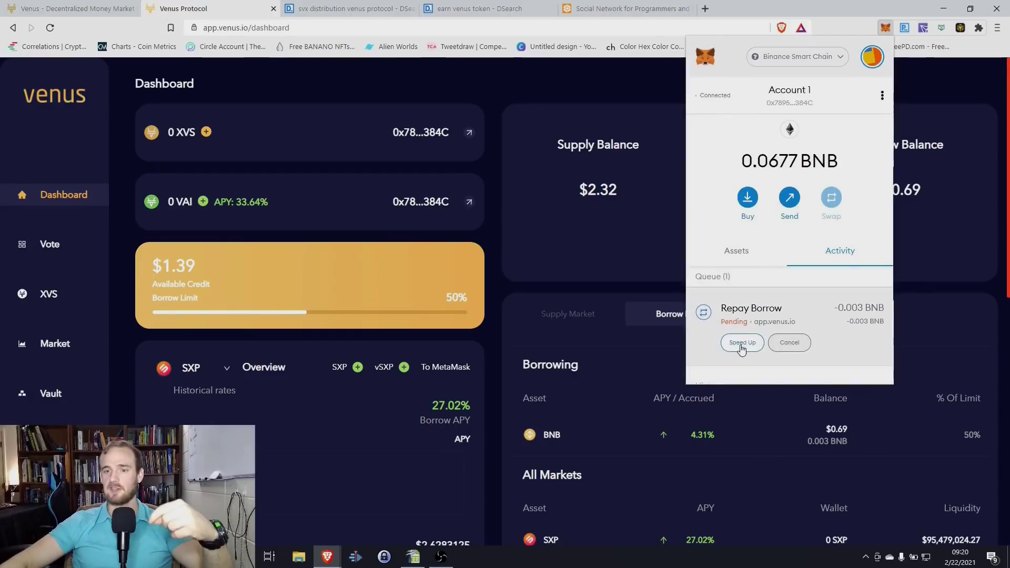
click(582, 96)
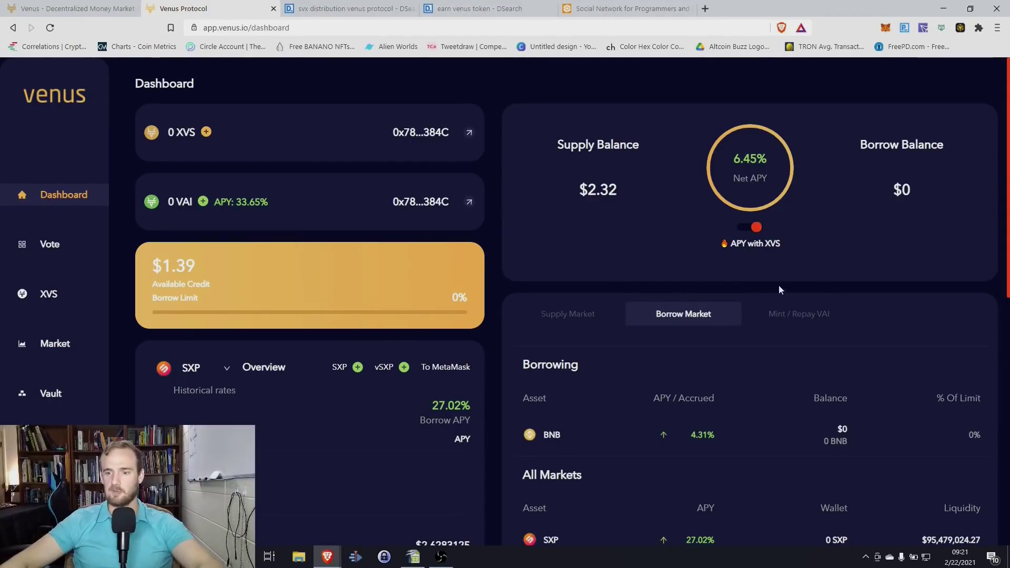
Mint the safe maximum of 0.5480201062 VAI against the supplied BNB and confirm the transaction in MetaMask.
click(798, 322)
scroll(800, 316, down, 2)
scroll(808, 284, up, 1)
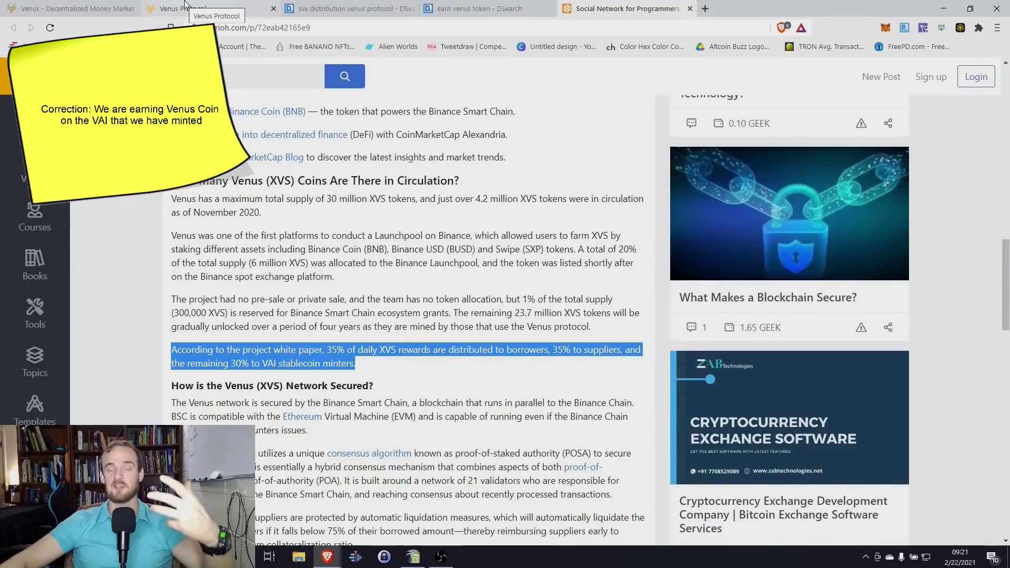
click(205, 7)
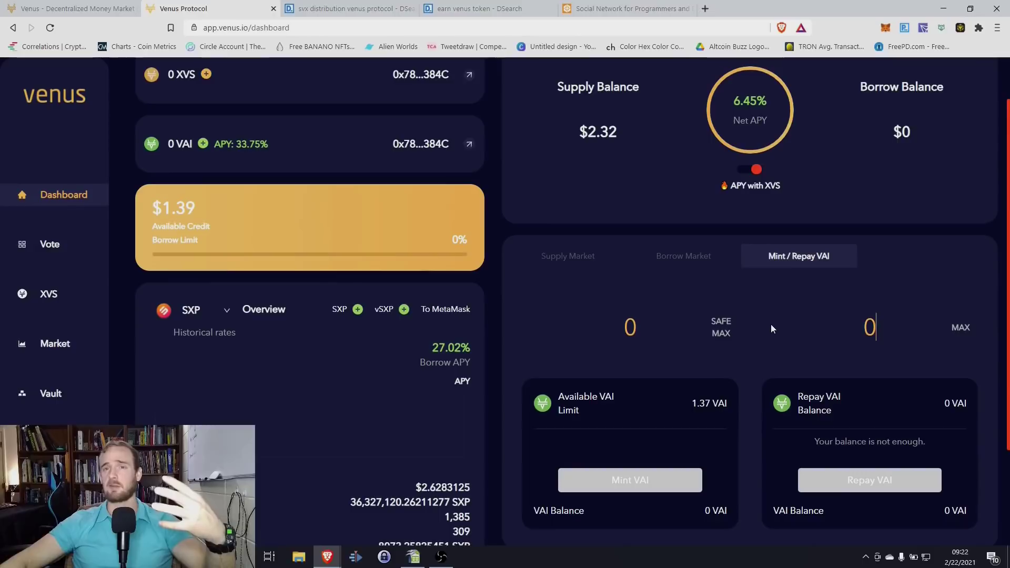
scroll(783, 297, down, 1)
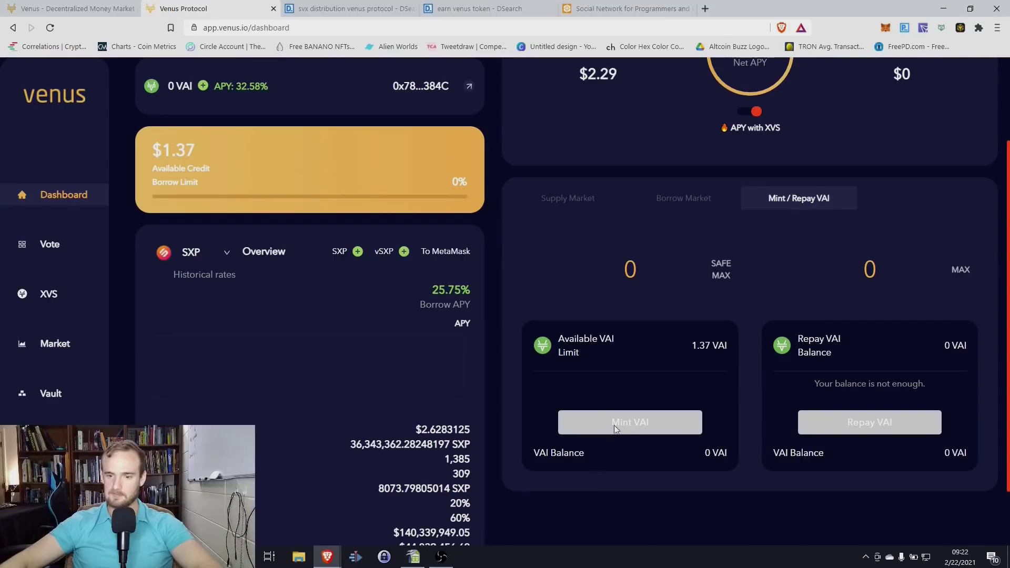
scroll(622, 421, up, 1)
scroll(686, 357, down, 1)
click(716, 277)
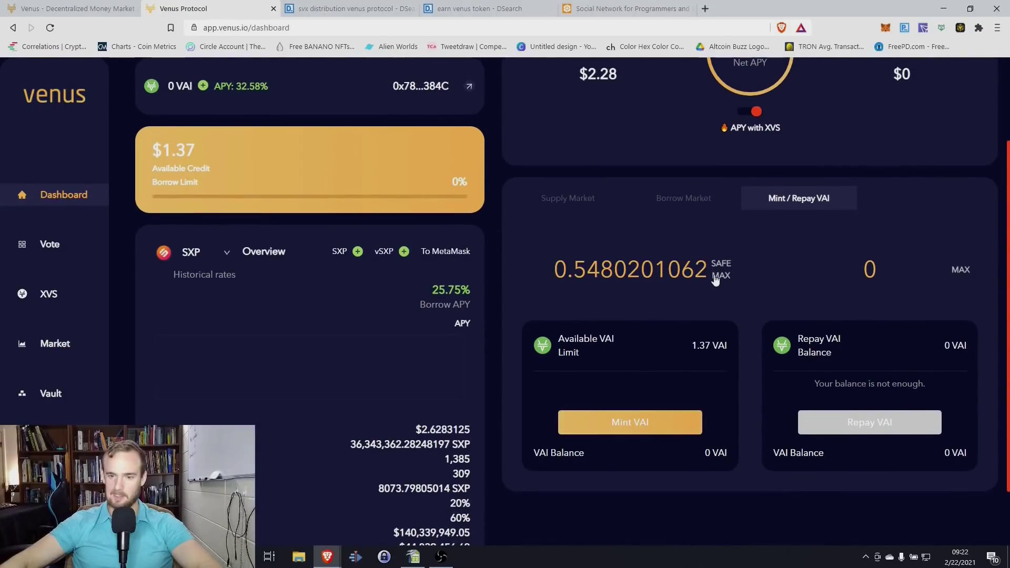
click(629, 431)
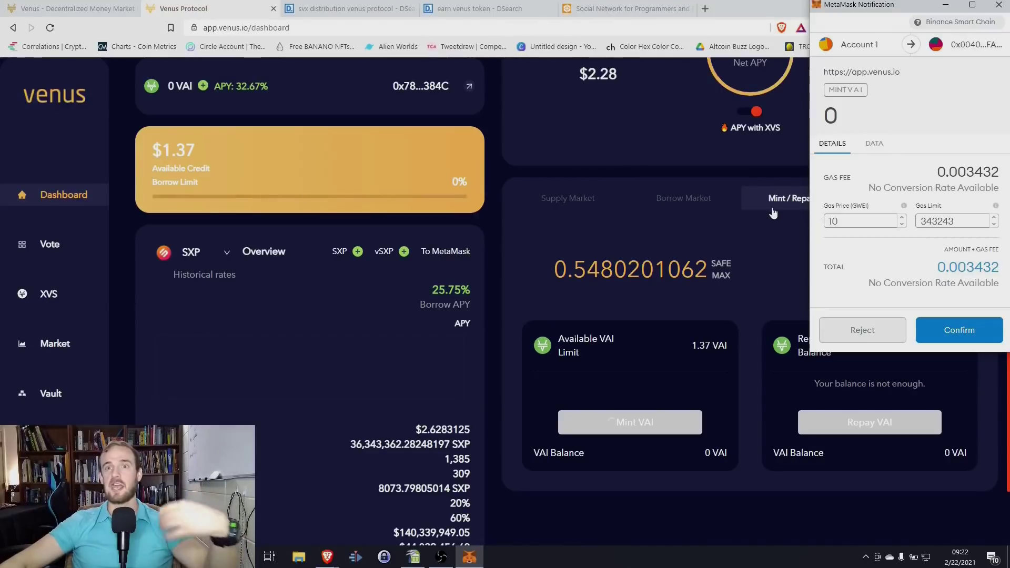
click(958, 332)
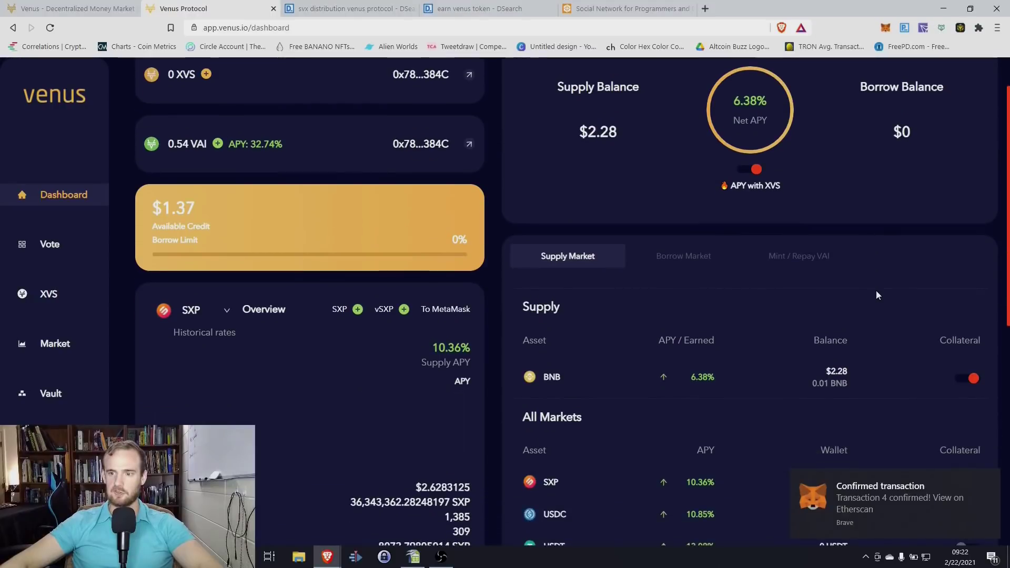
Review the supply market, the VAI balance and the VAI mint and repay options on the dashboard.
scroll(875, 291, down, 2)
scroll(581, 390, up, 3)
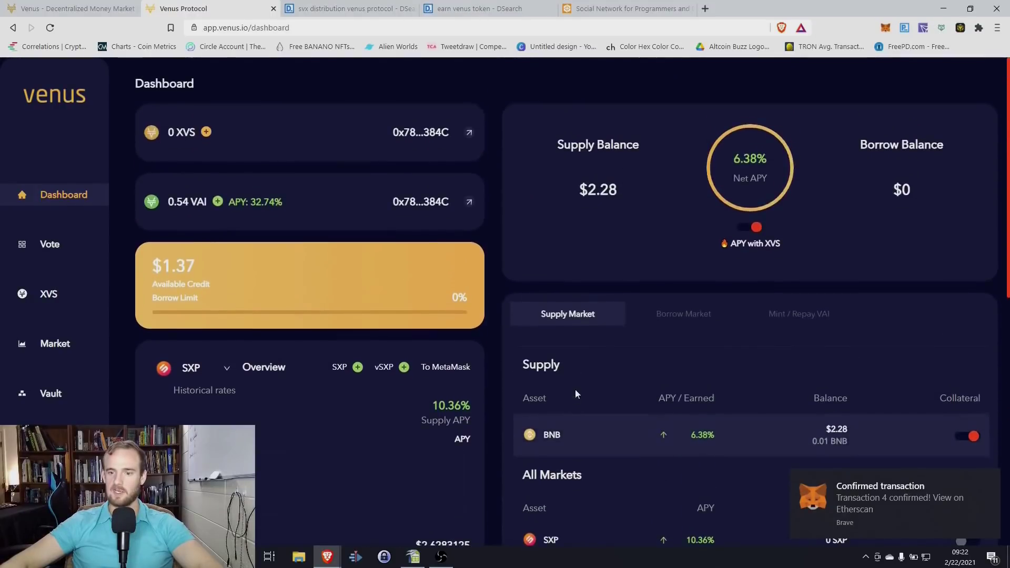
click(792, 314)
scroll(779, 313, down, 2)
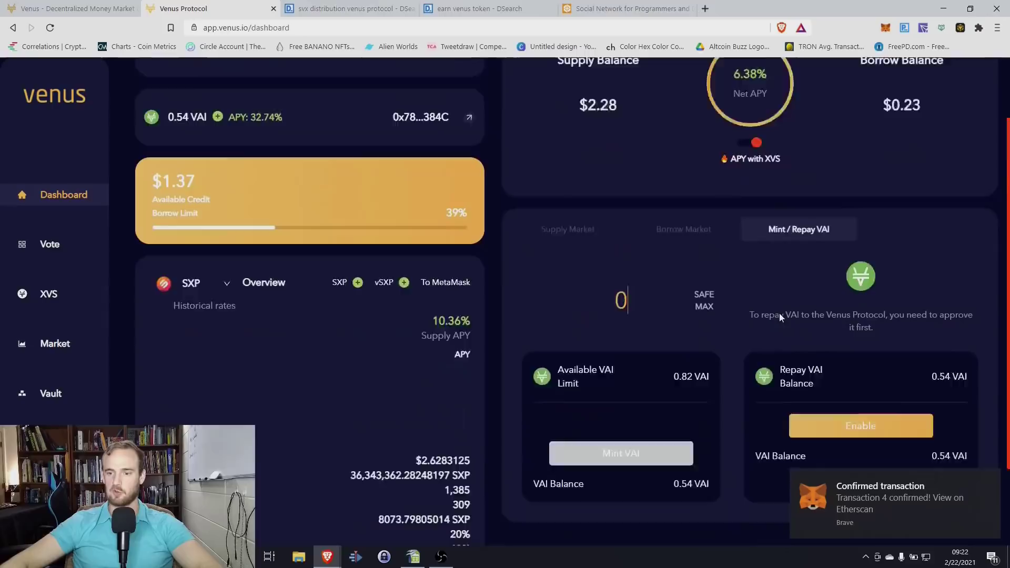
scroll(778, 312, down, 2)
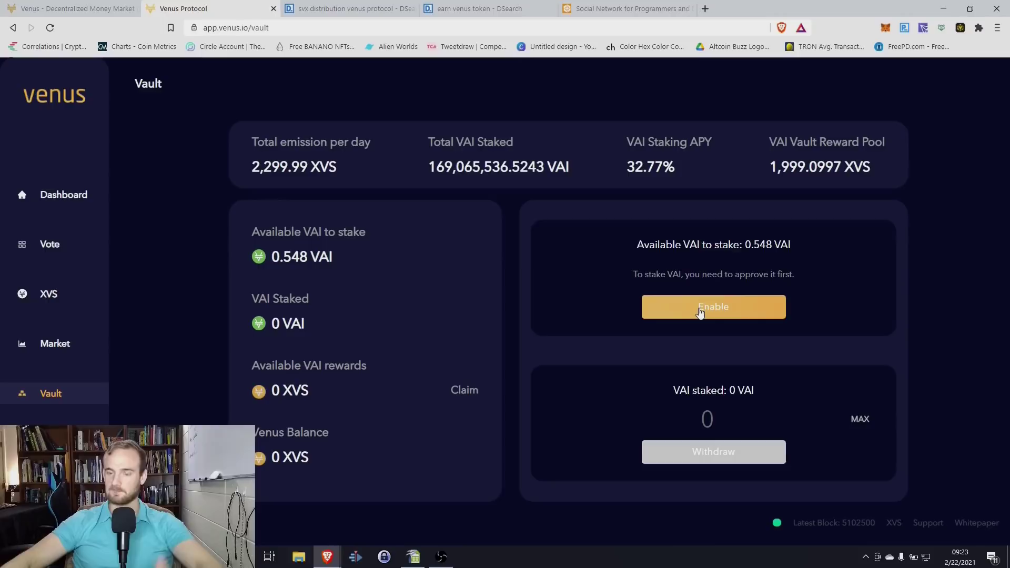
Enable VAI staking in the Vault and stake the maximum 0.5480201062545515 VAI, confirming both transactions in MetaMask.
click(699, 309)
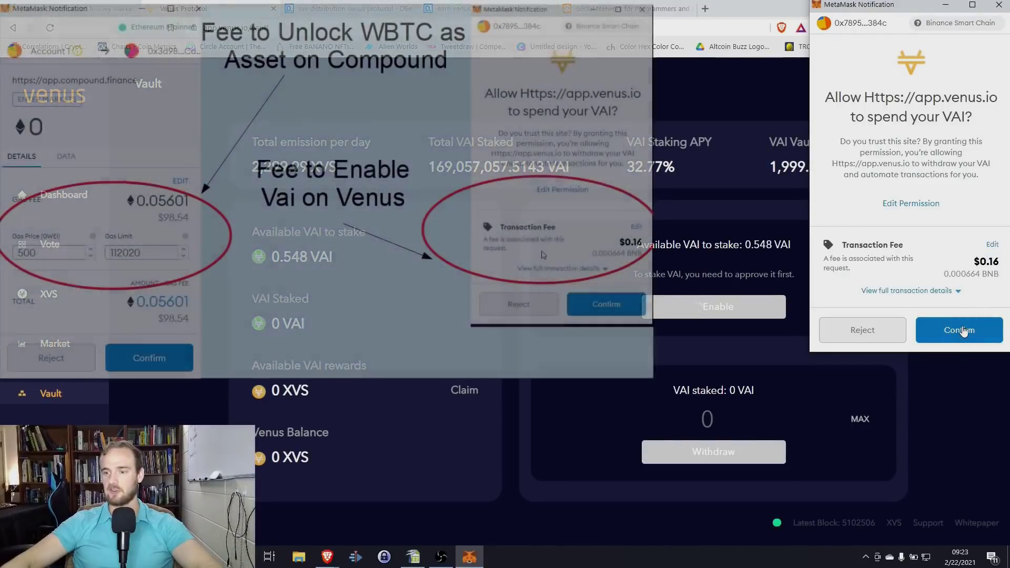
click(964, 331)
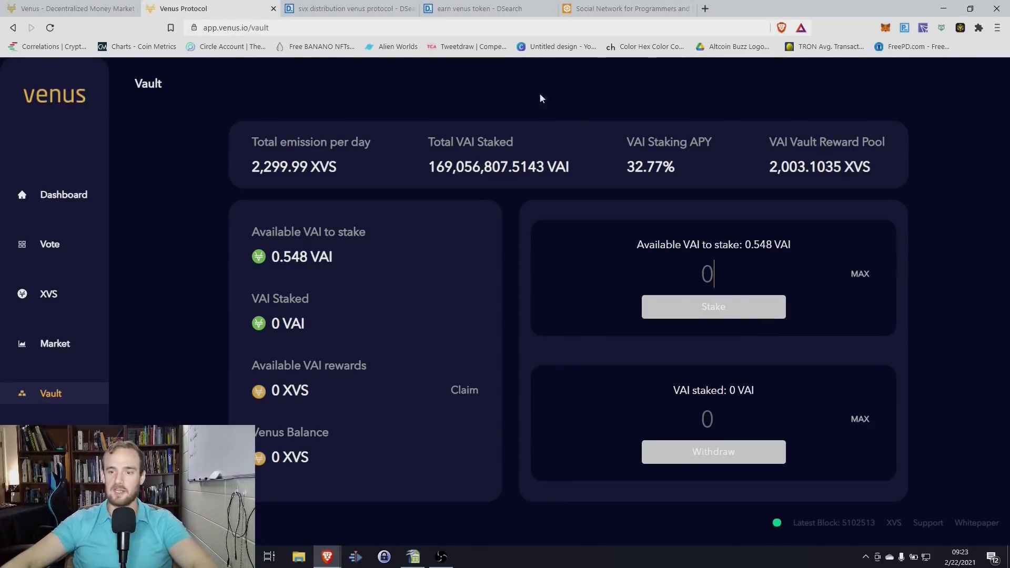
click(860, 274)
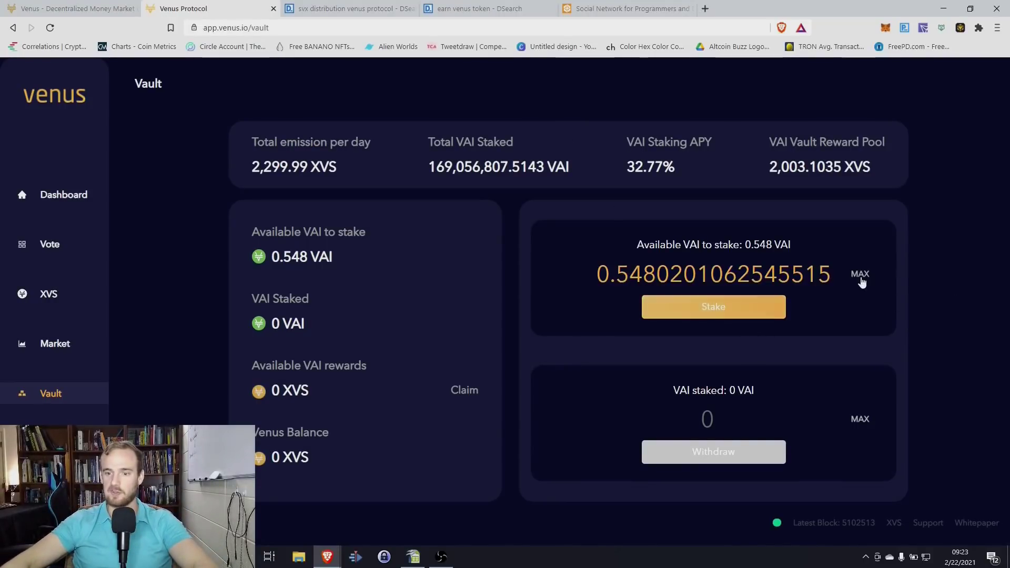
click(711, 305)
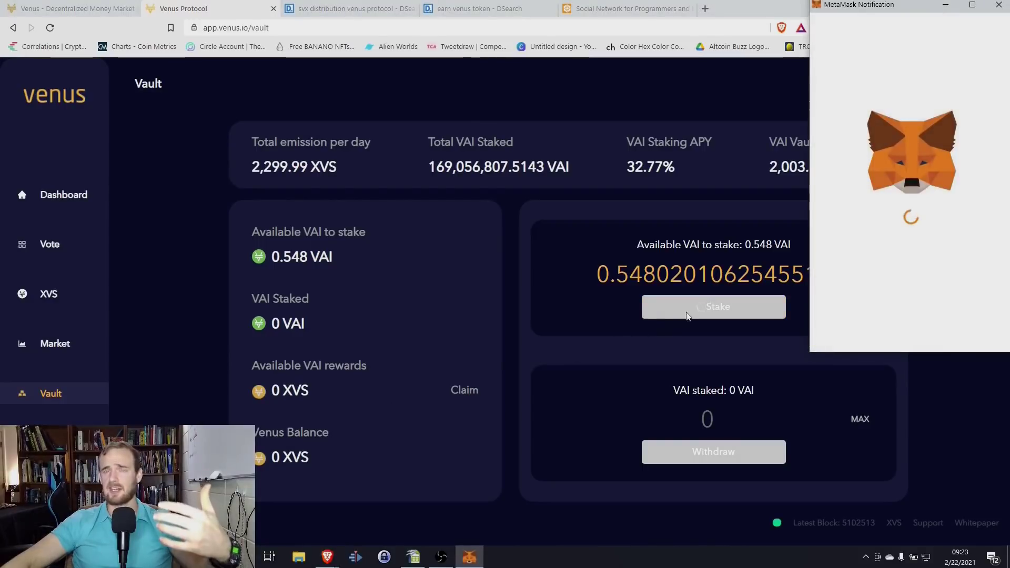
click(974, 331)
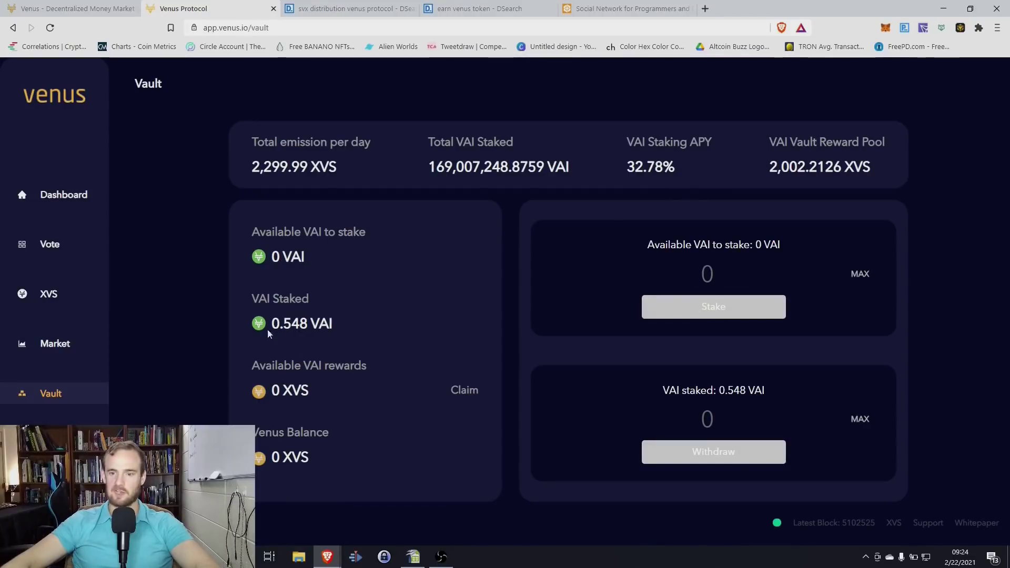
Withdraw the maximum 0.5480201062545515 VAI from the Vault and confirm the transaction in MetaMask.
click(74, 195)
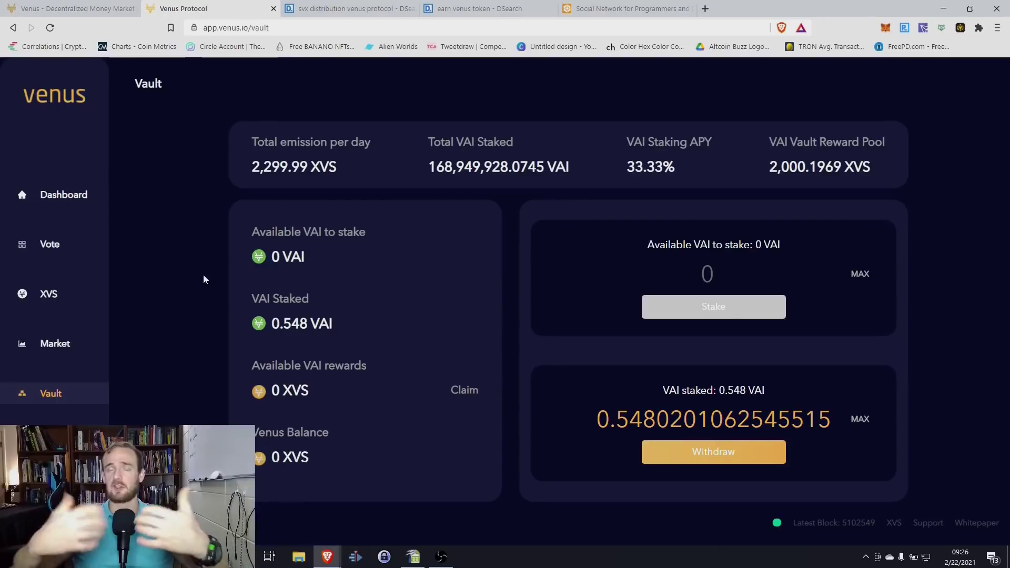
click(703, 460)
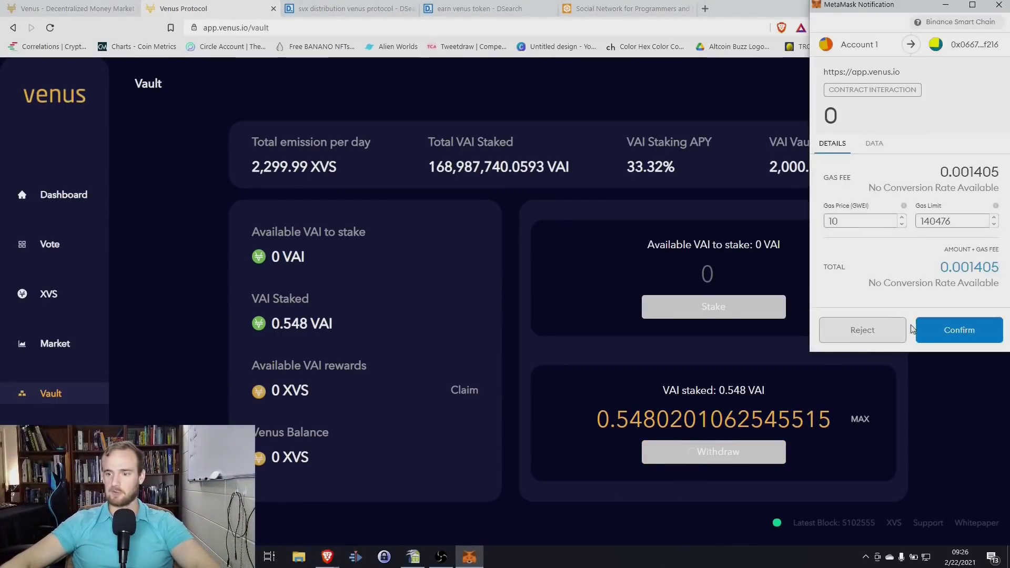
click(930, 330)
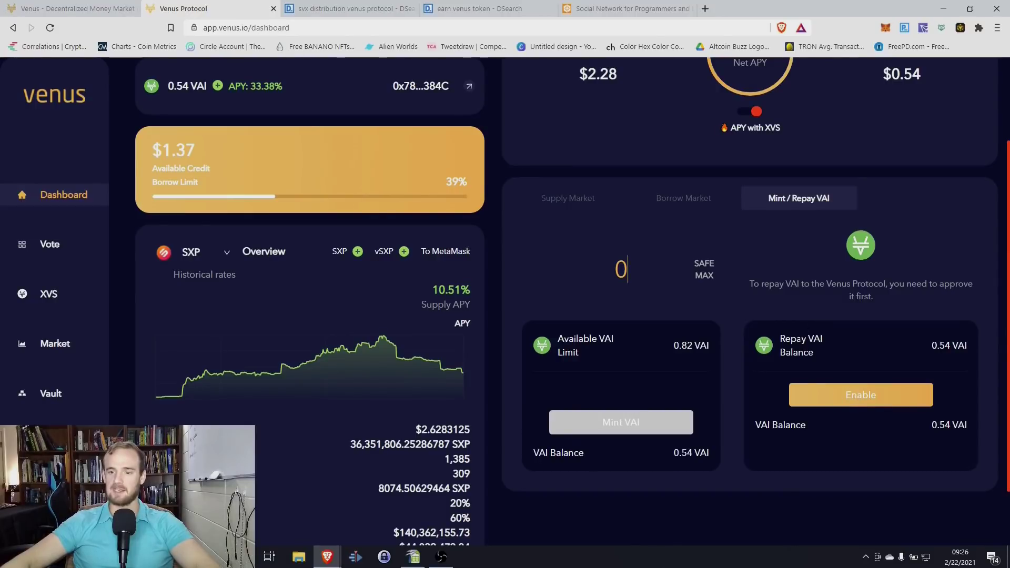
Enable VAI repayment on the dashboard and repay the maximum 0.5480201062 VAI, confirming both transactions in MetaMask.
click(835, 395)
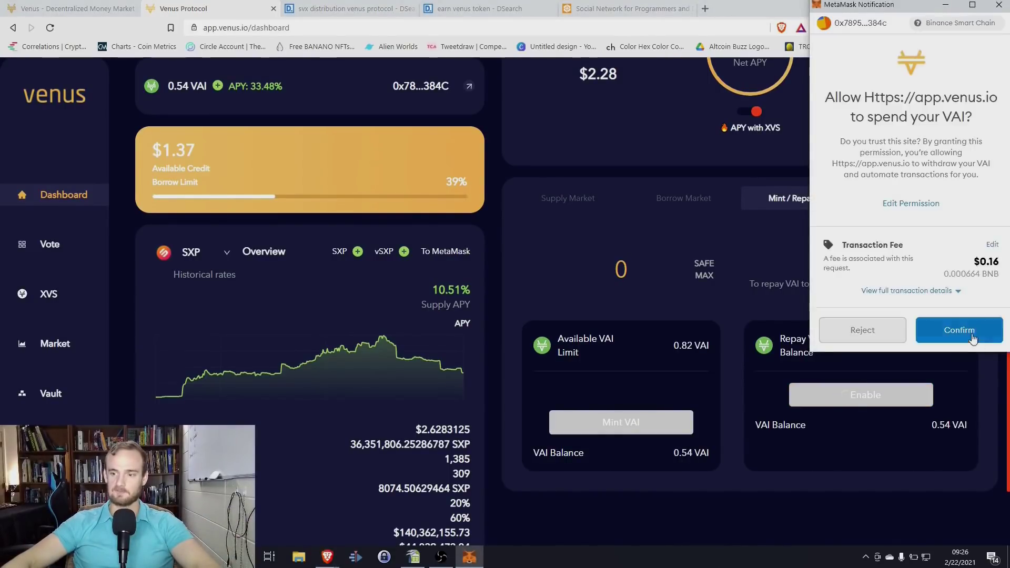
click(972, 339)
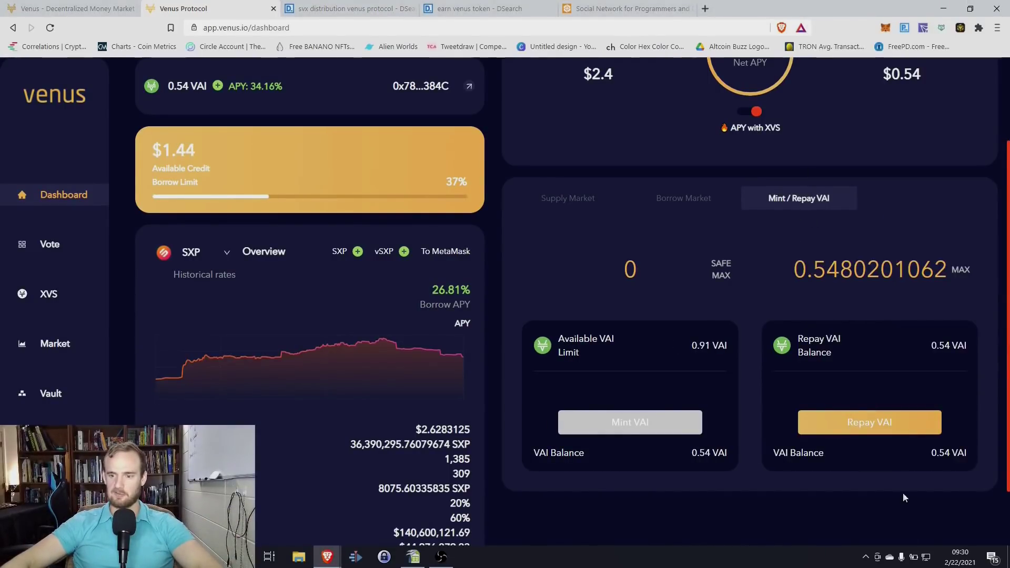
click(850, 424)
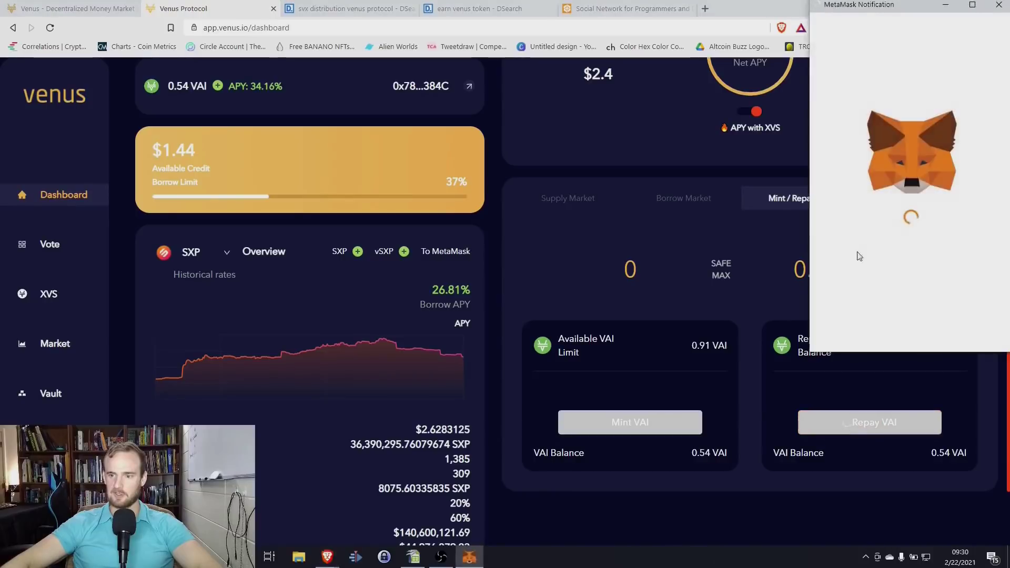
click(944, 331)
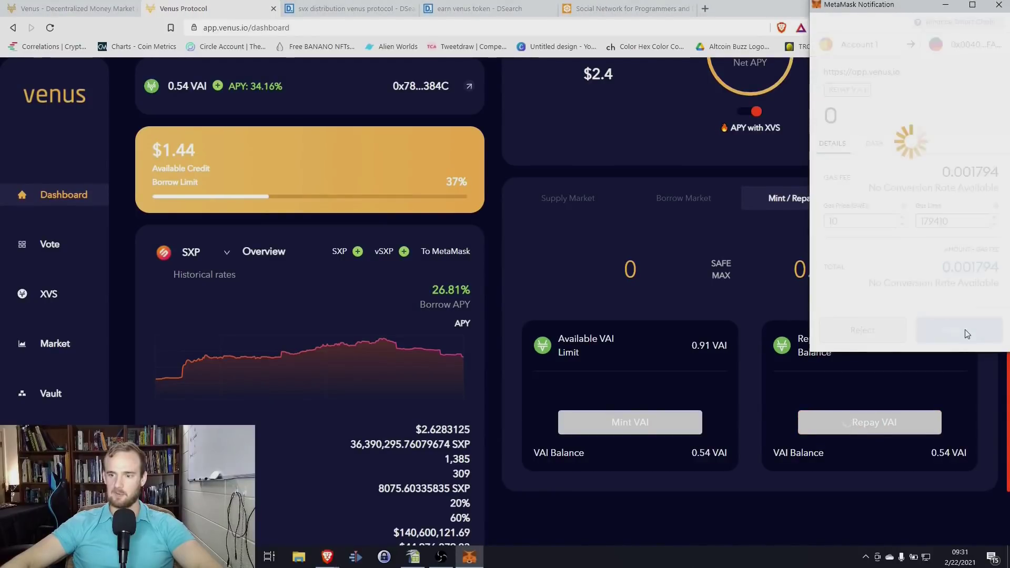
Check the VAI, supply and borrow balances on the dashboard, including the borrow market and the VAI mint and repay limits.
scroll(814, 437, up, 1)
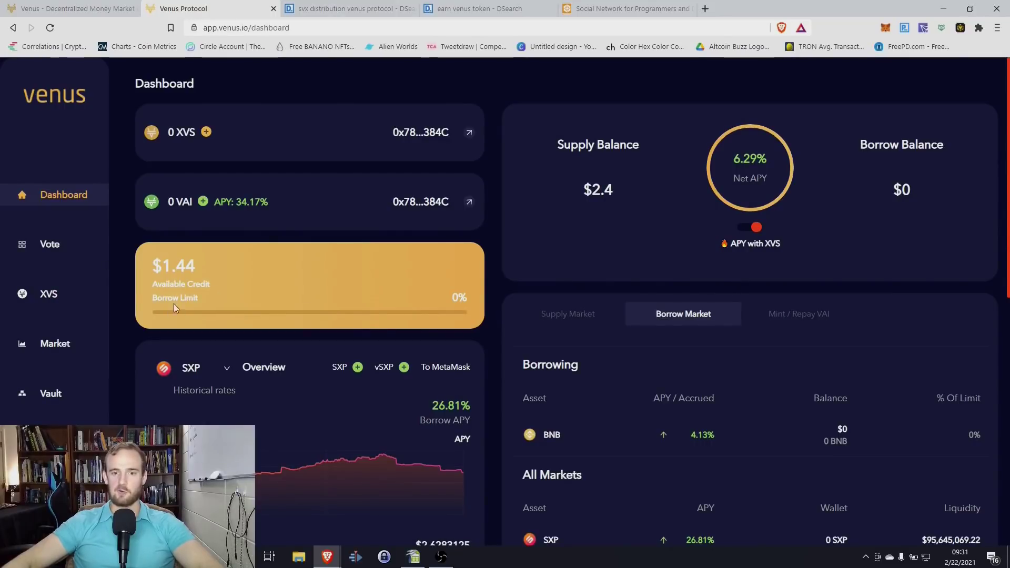
scroll(789, 271, down, 2)
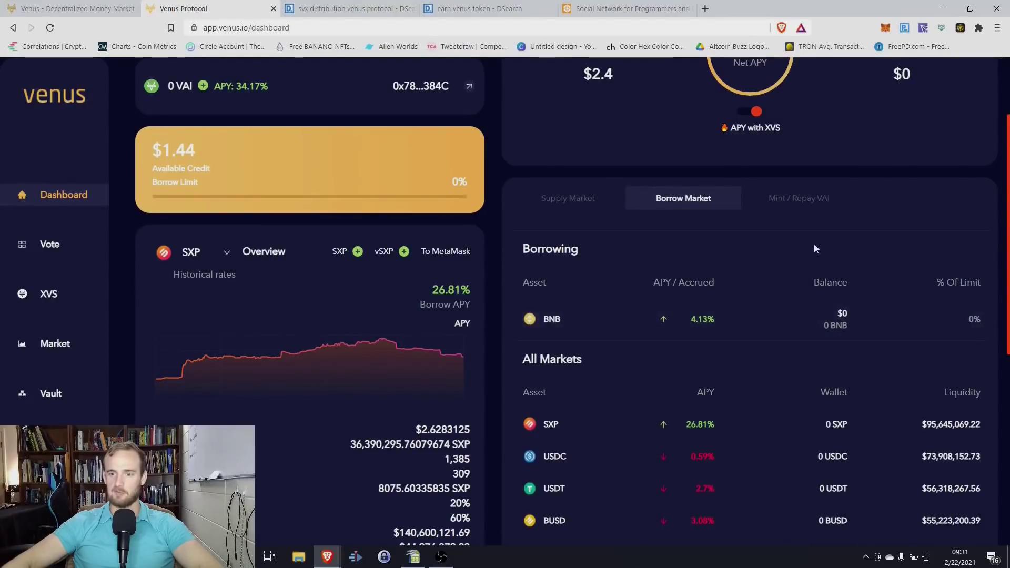
click(794, 202)
scroll(766, 388, up, 2)
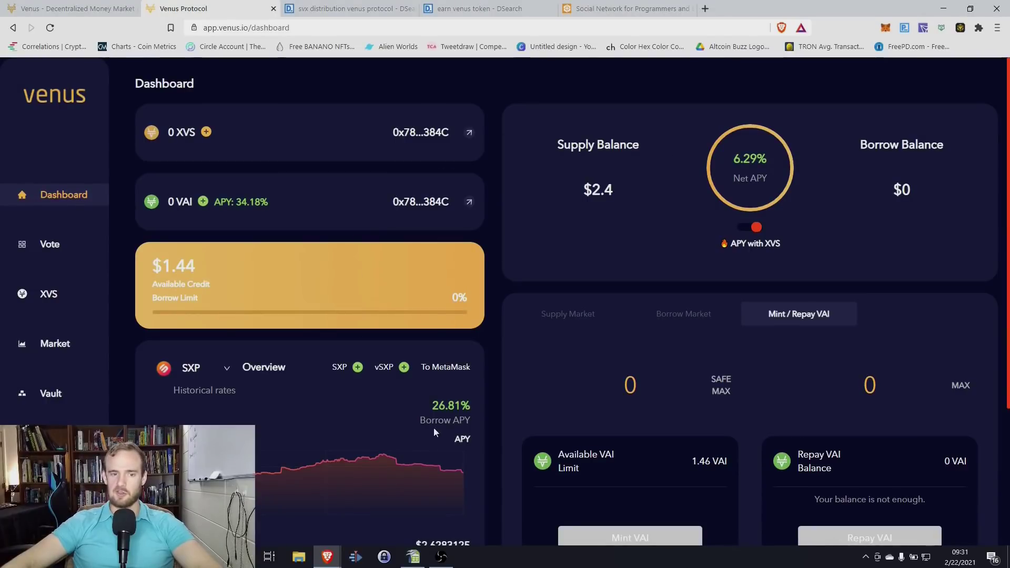
Review the governance proposals, the XVS market distribution, the Vault balances and the overview of all markets.
click(42, 252)
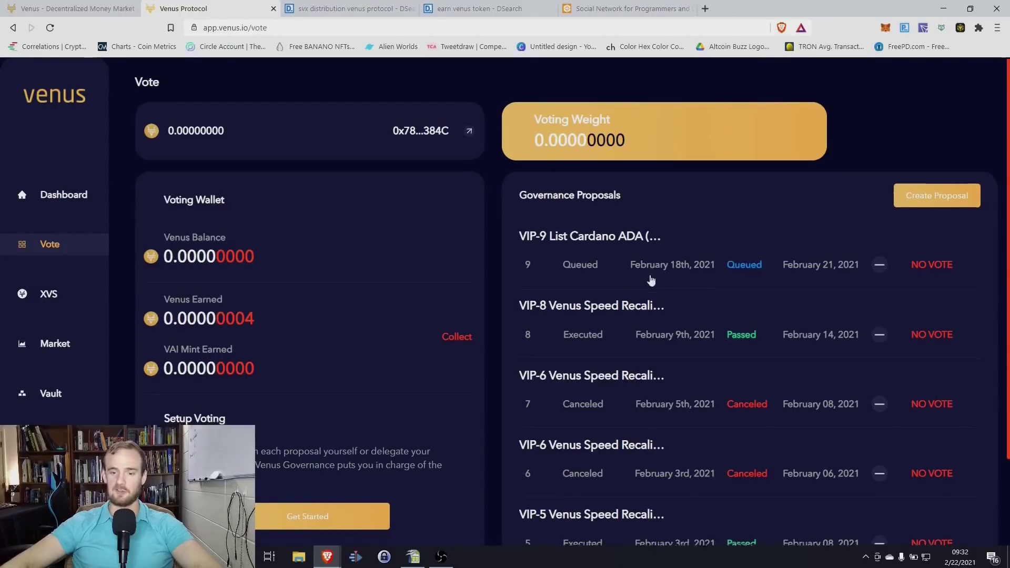
scroll(649, 286, down, 2)
scroll(650, 294, up, 2)
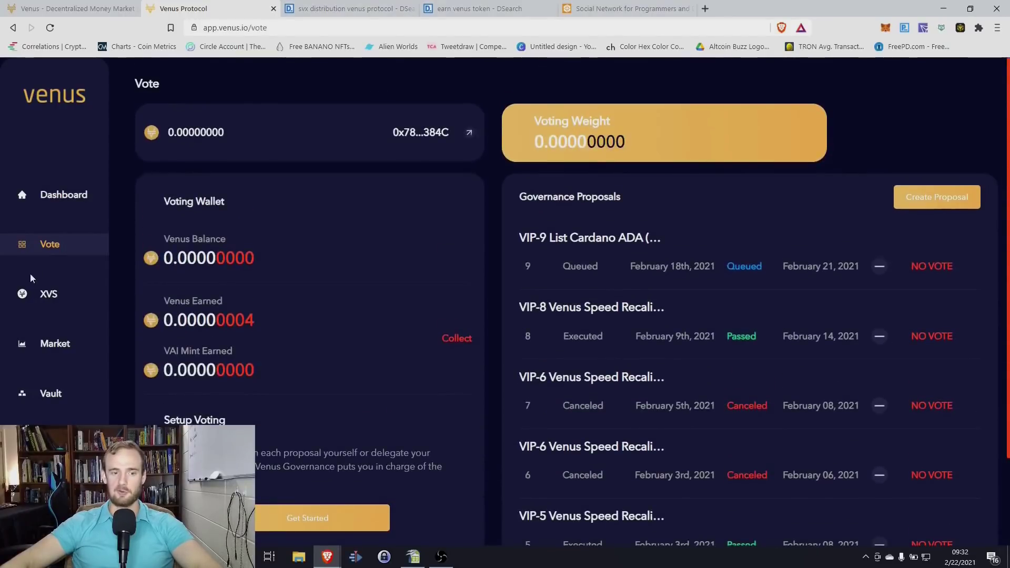
click(47, 294)
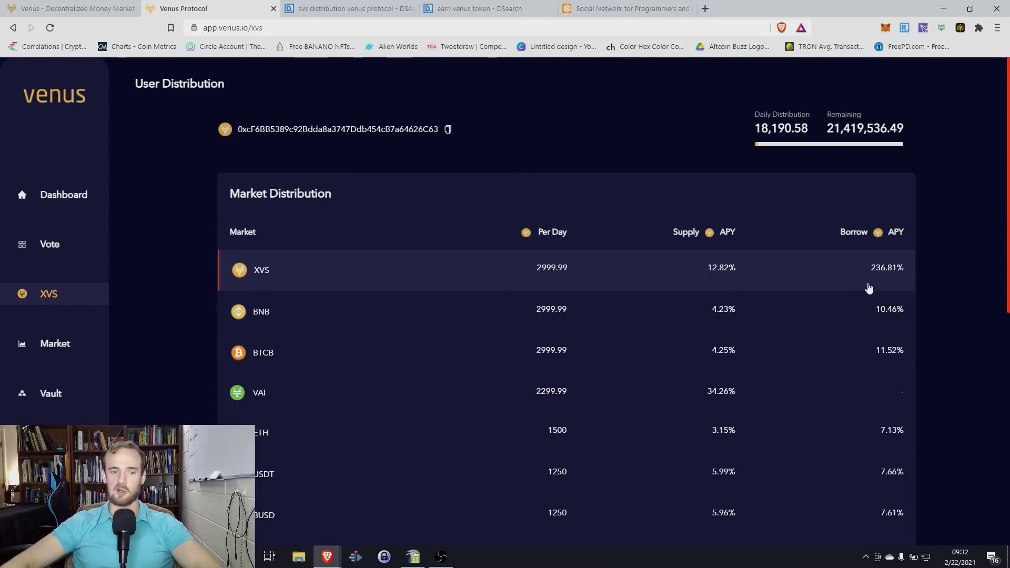
click(50, 392)
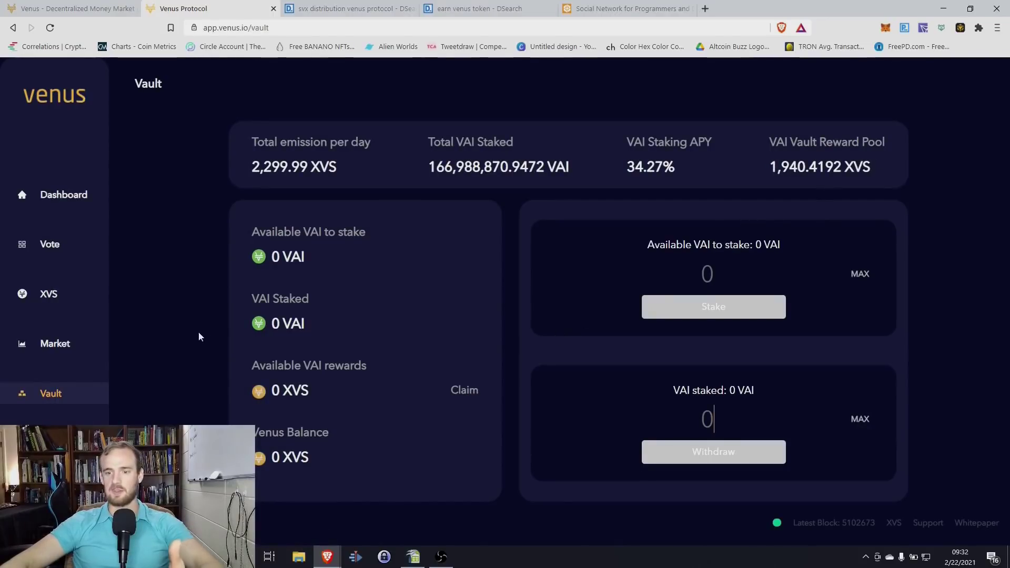
click(74, 344)
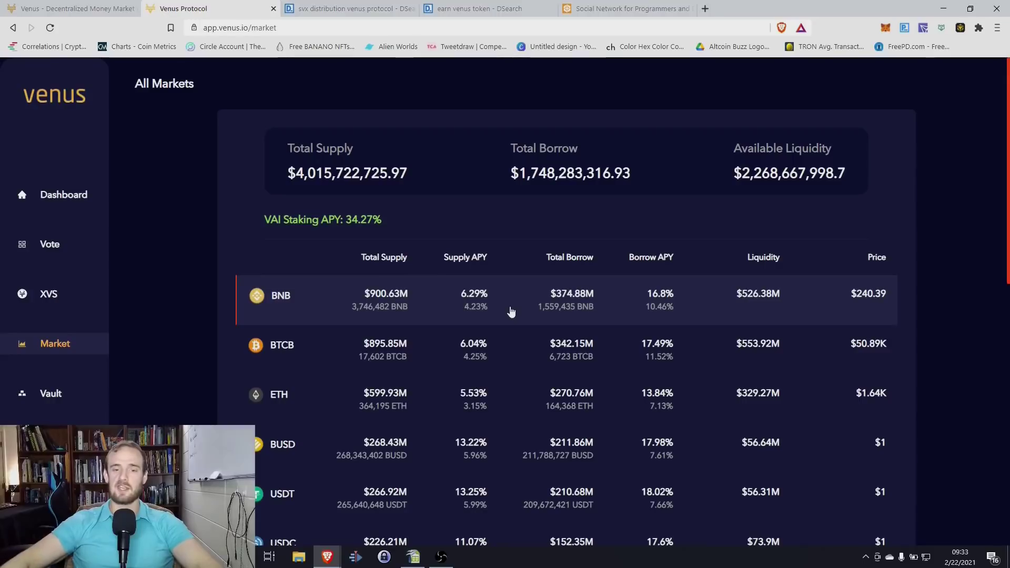
Return to the dashboard and compare the net APY without XVS and with XVS.
click(61, 196)
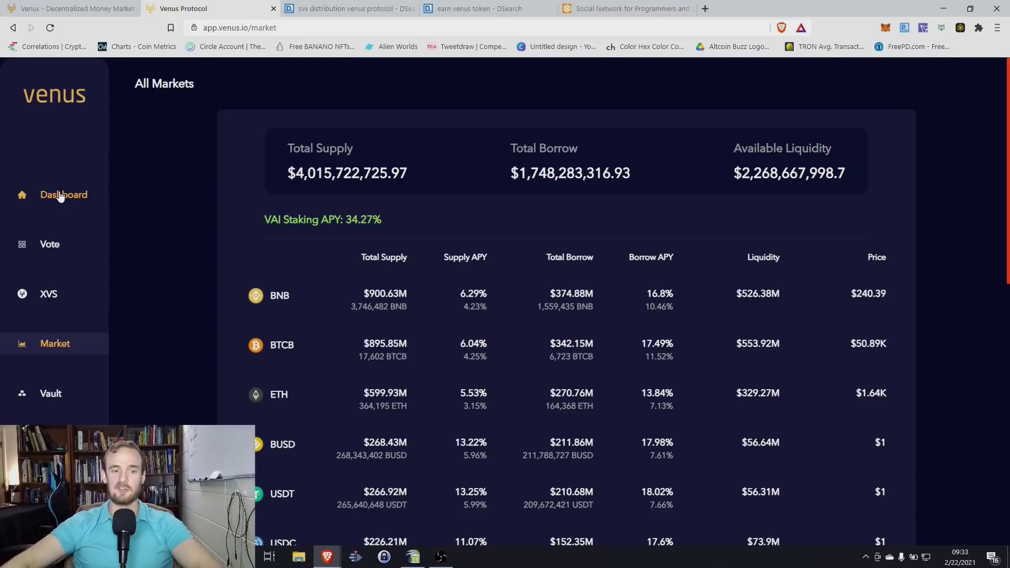
click(60, 196)
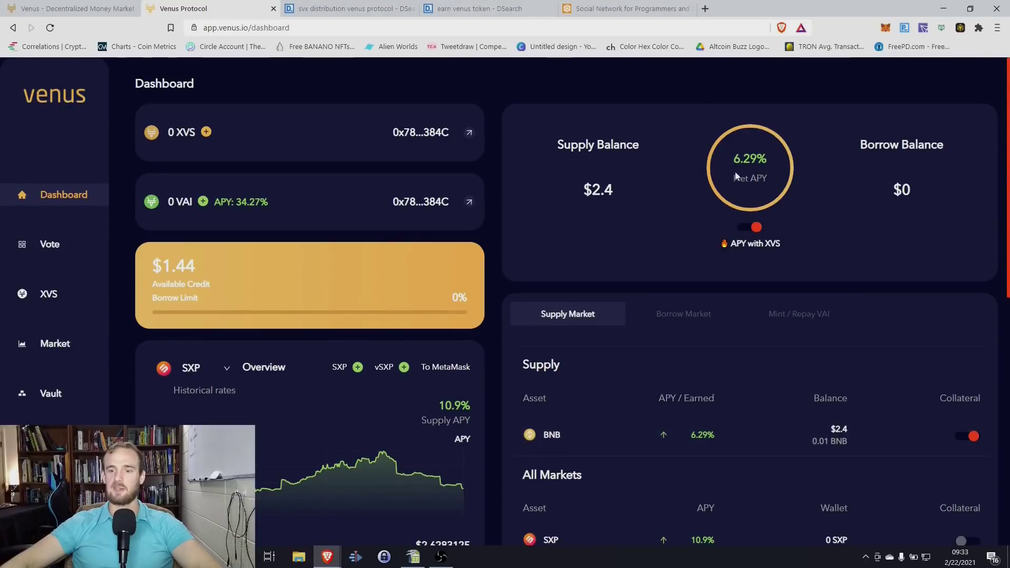
click(753, 229)
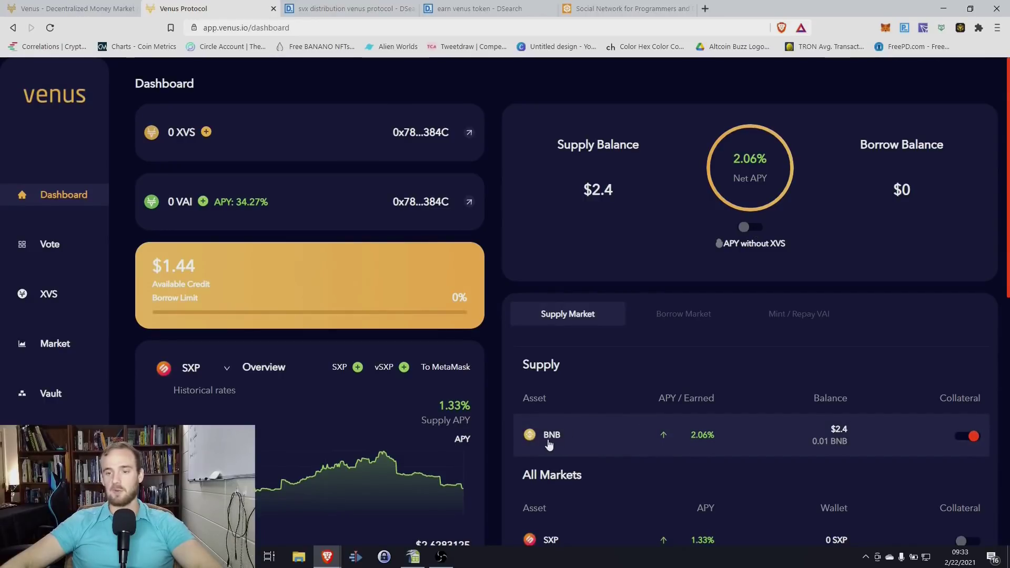
click(747, 231)
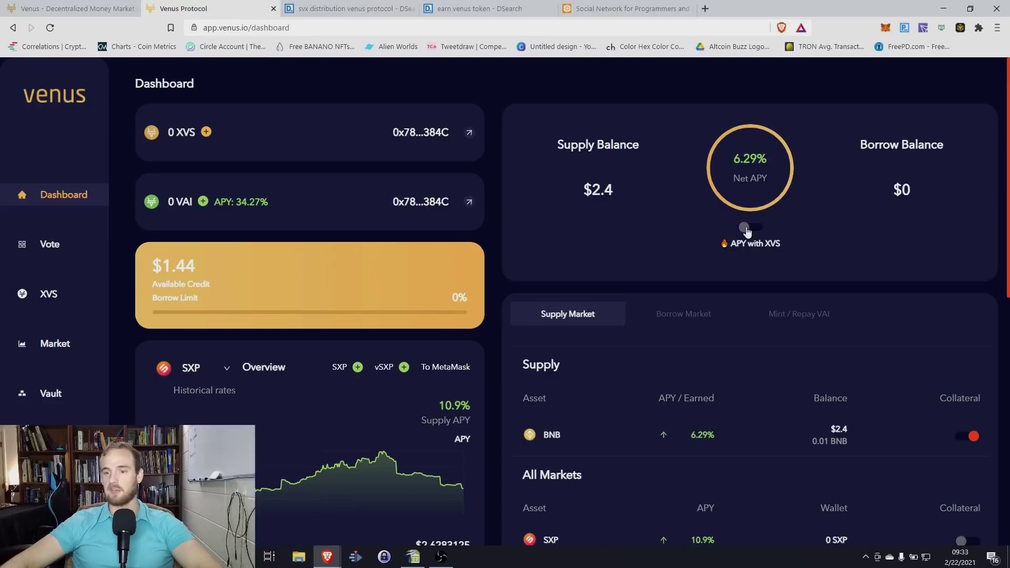
Examine the supply APY of the supplied BNB and of the assets listed under All Markets.
scroll(782, 285, down, 7)
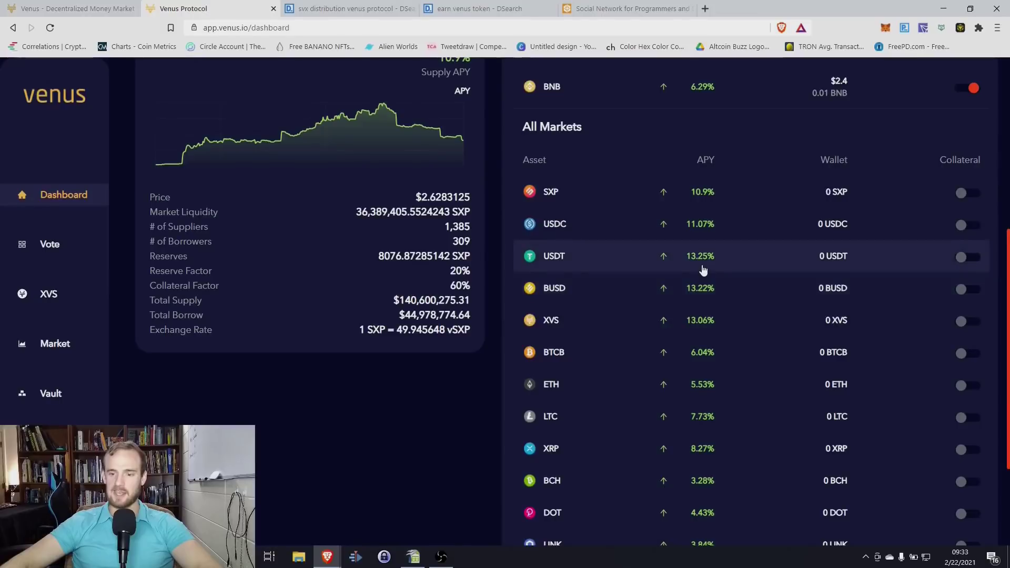
scroll(700, 273, down, 3)
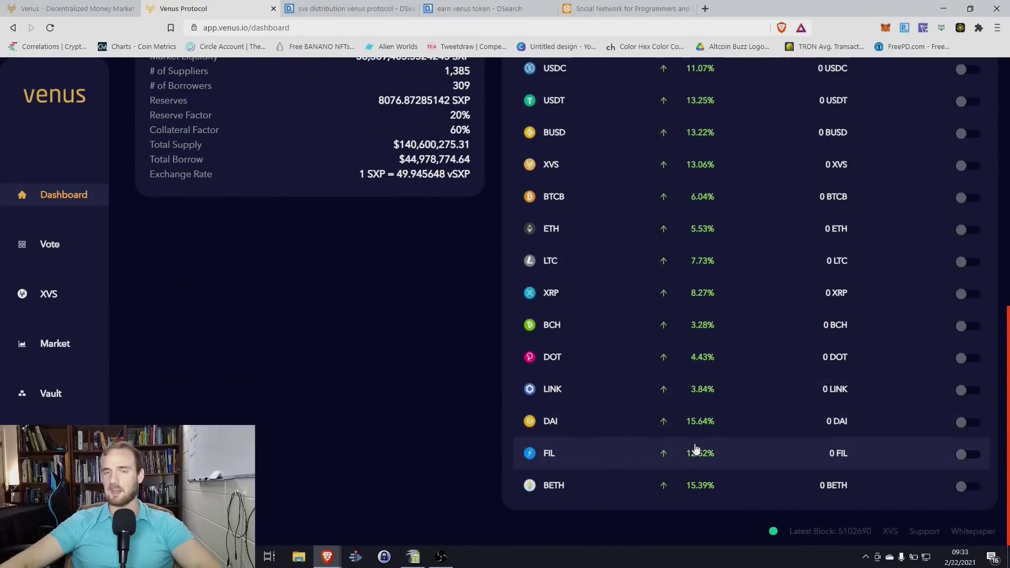
scroll(695, 449, up, 10)
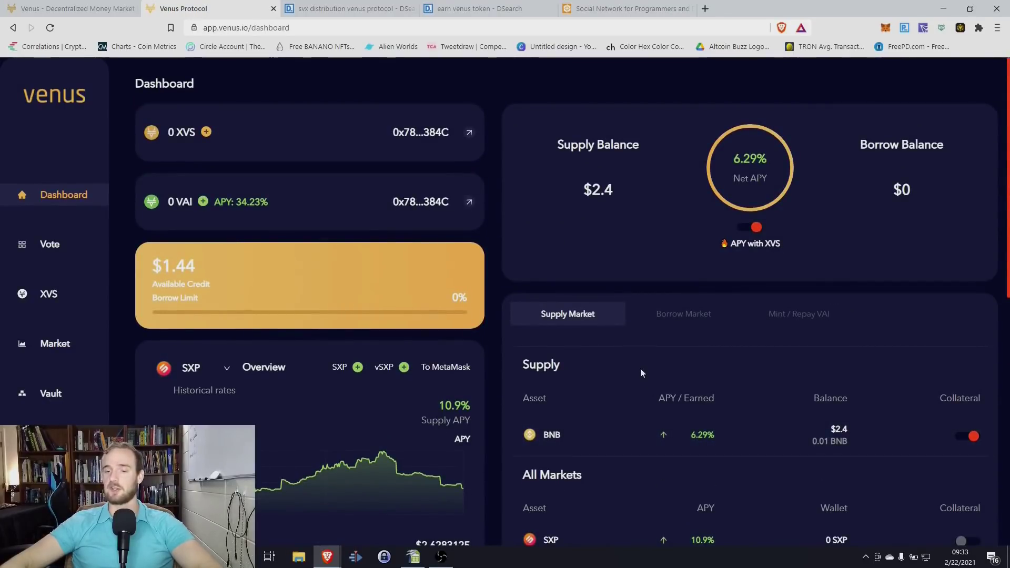
scroll(641, 371, down, 4)
scroll(658, 368, down, 4)
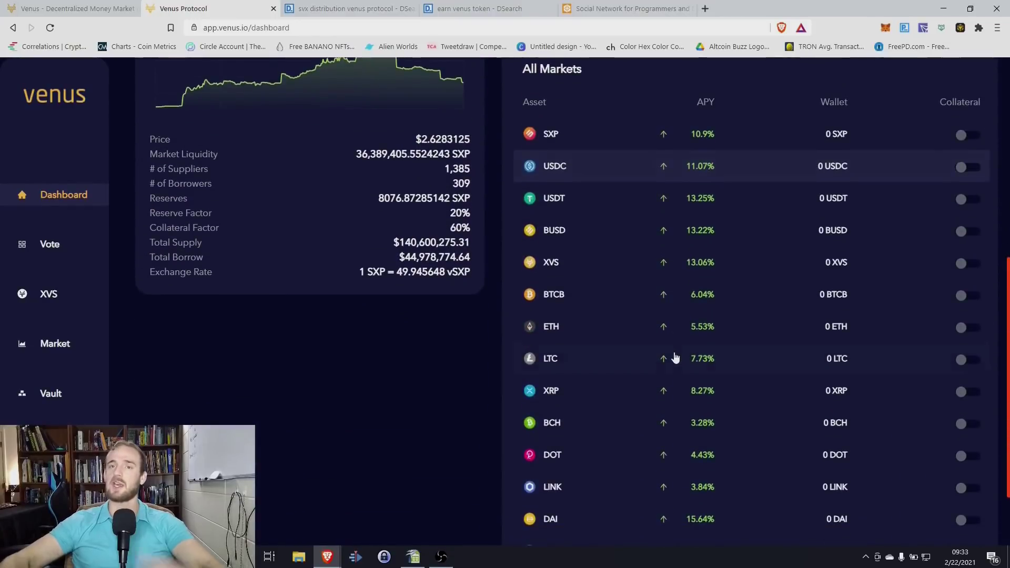
scroll(676, 359, up, 8)
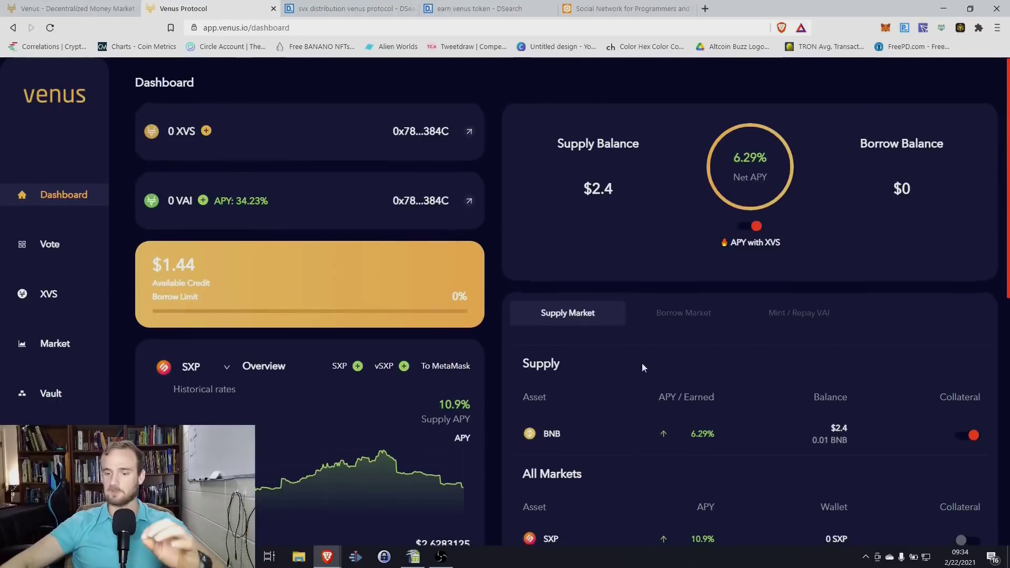
scroll(642, 368, down, 4)
scroll(673, 362, up, 4)
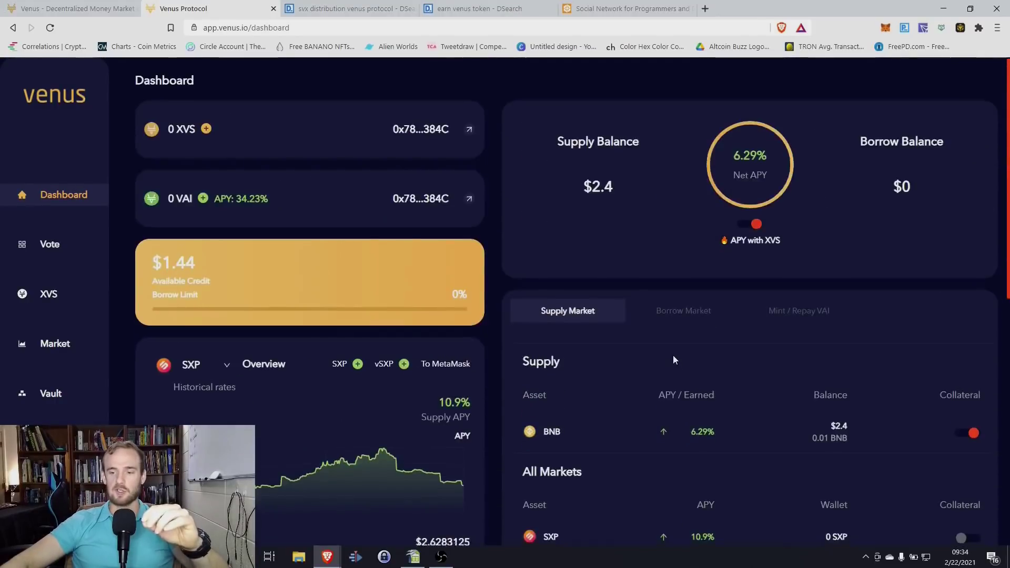
scroll(673, 355, down, 3)
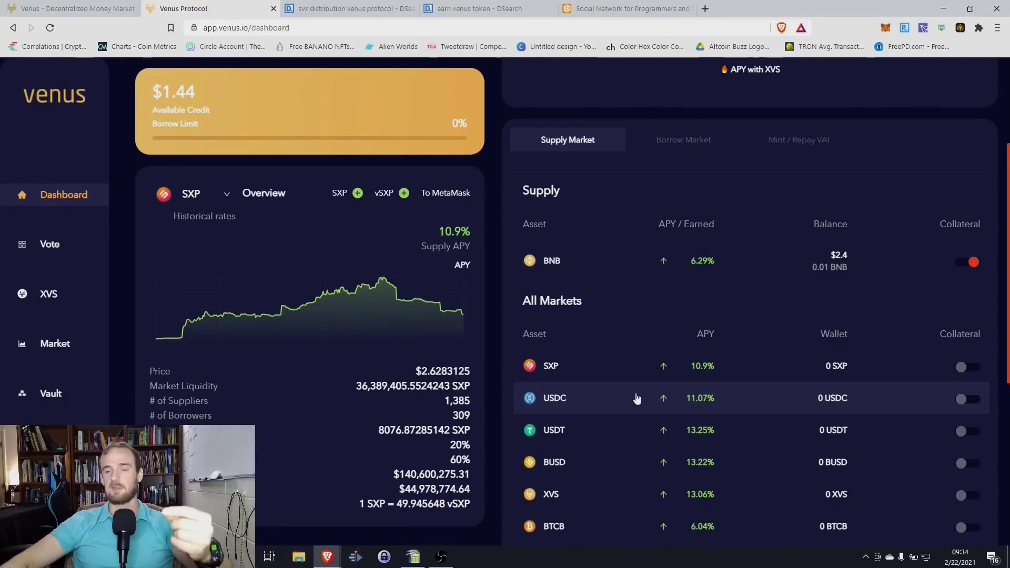
scroll(636, 399, up, 3)
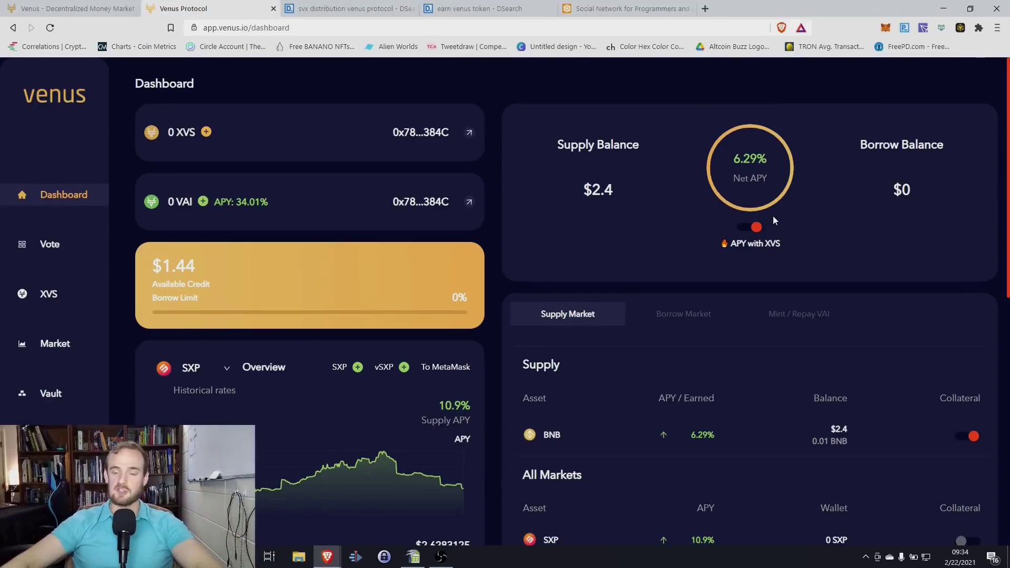
scroll(730, 180, down, 4)
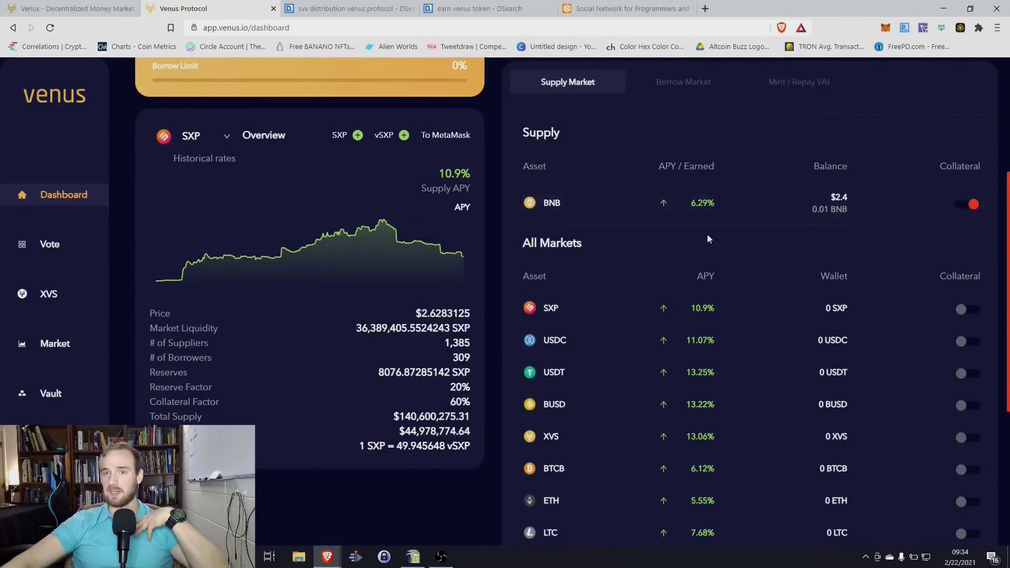
scroll(707, 234, down, 1)
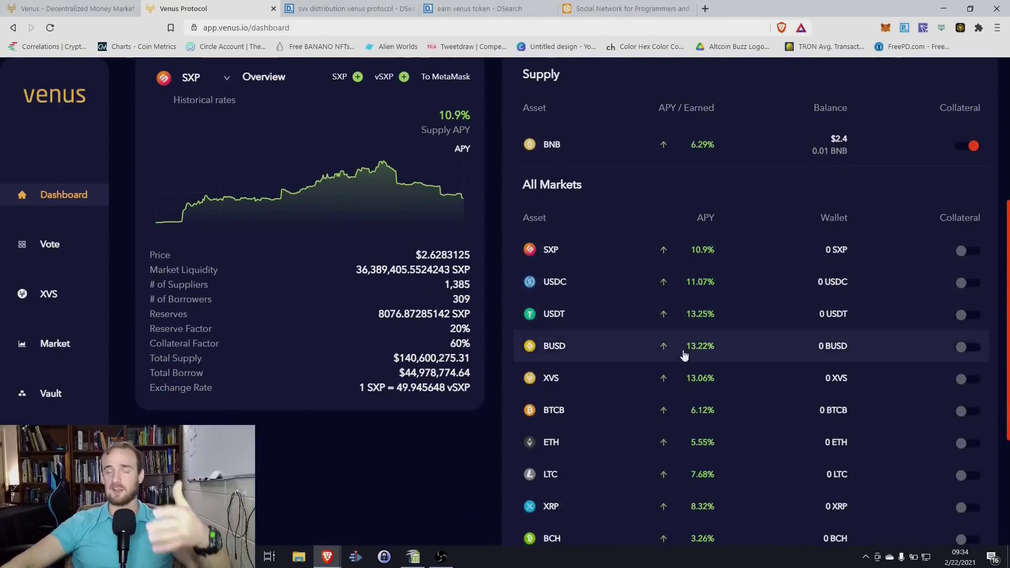
scroll(654, 336, up, 5)
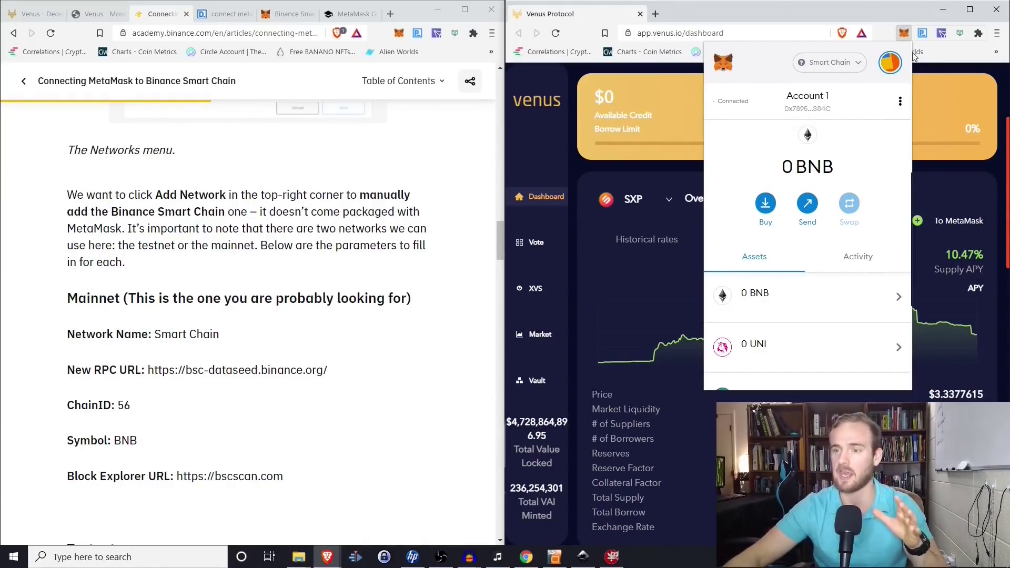
Open the Smart Chain network settings in MetaMask and compare its parameters with the mainnet values in the Binance Academy guide.
click(902, 39)
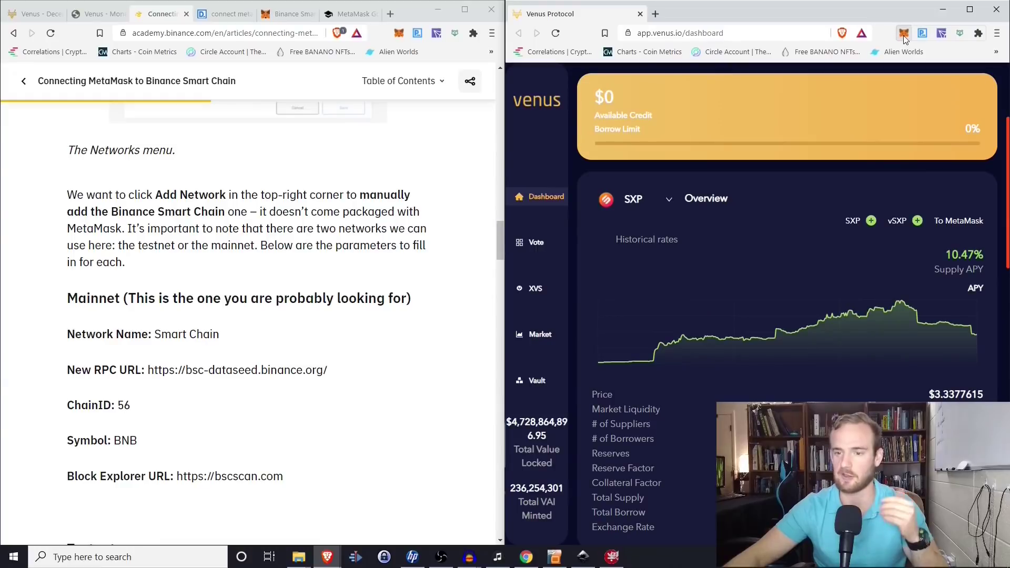
click(904, 35)
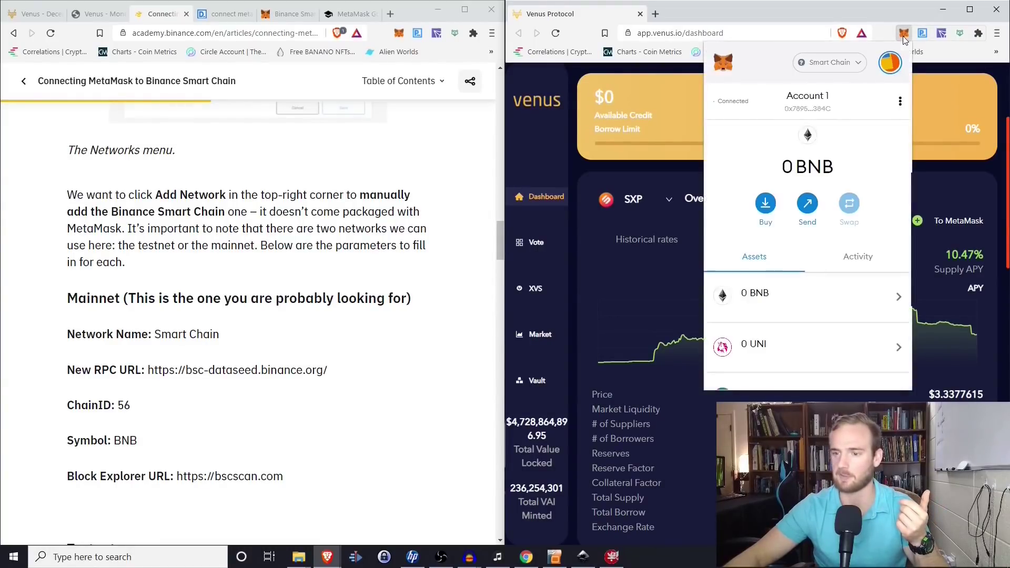
click(890, 64)
click(772, 318)
scroll(774, 303, down, 4)
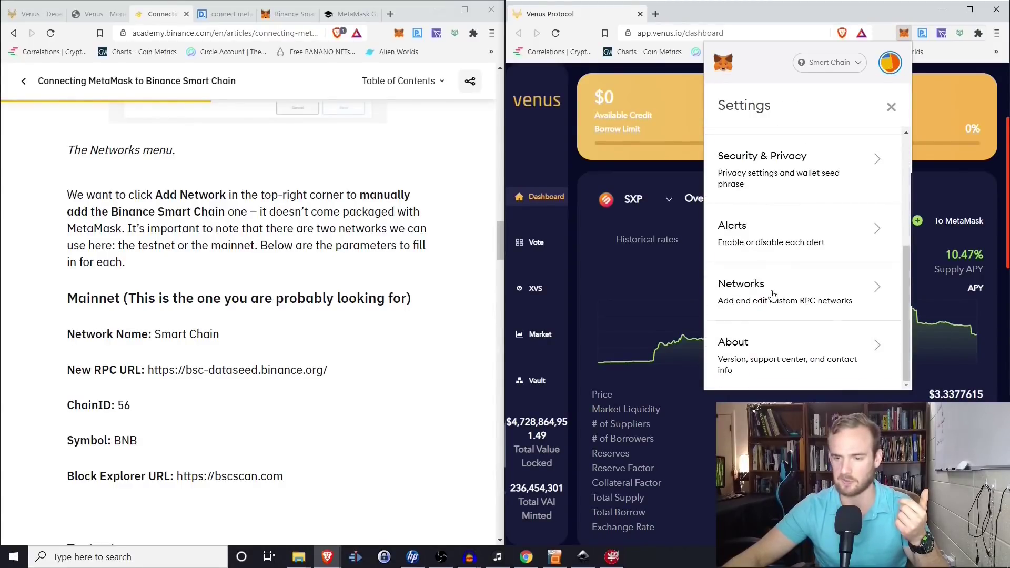
click(772, 296)
scroll(778, 288, down, 3)
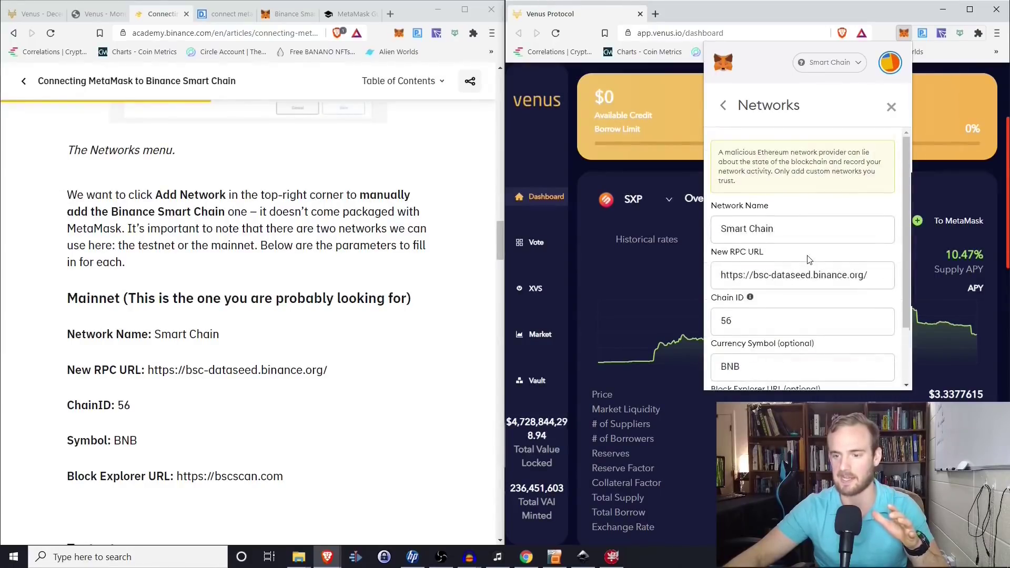
scroll(807, 261, down, 1)
scroll(808, 259, up, 1)
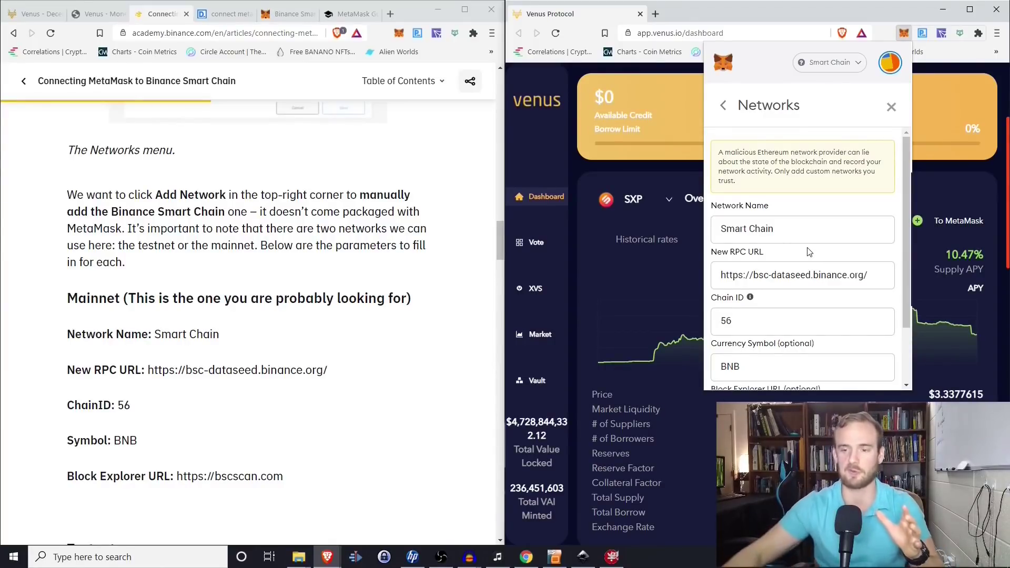
Rename the Smart Chain network in MetaMask as Binance Smart Chain and save the network settings.
scroll(808, 250, down, 1)
scroll(804, 243, up, 1)
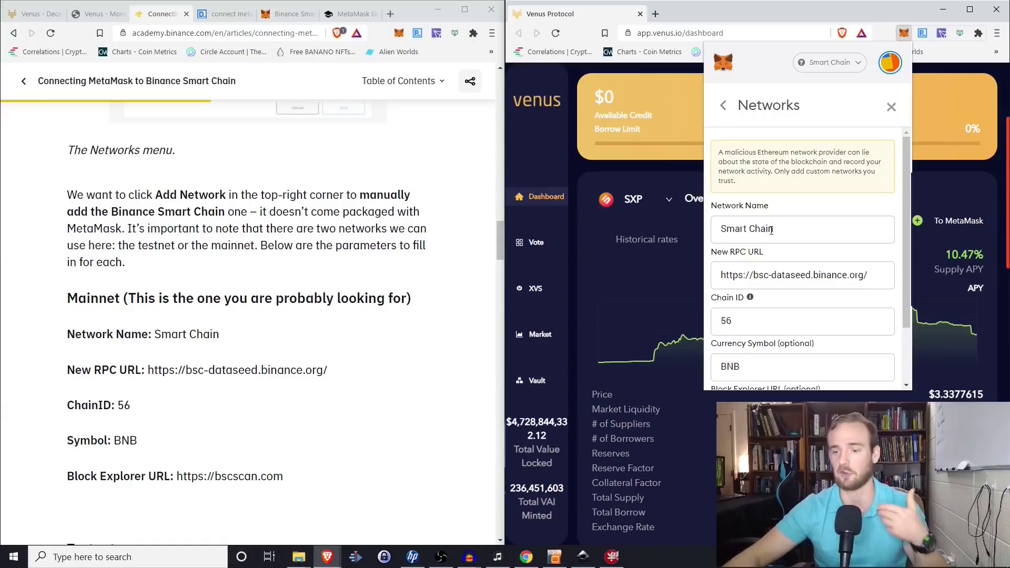
scroll(723, 230, down, 2)
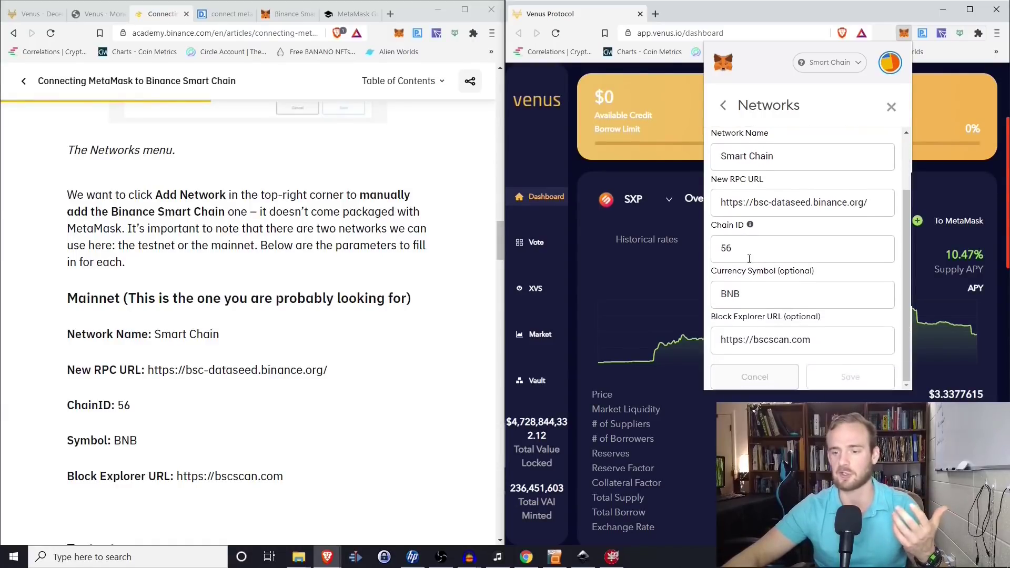
scroll(750, 259, up, 2)
click(798, 223)
key(Home)
text(B)
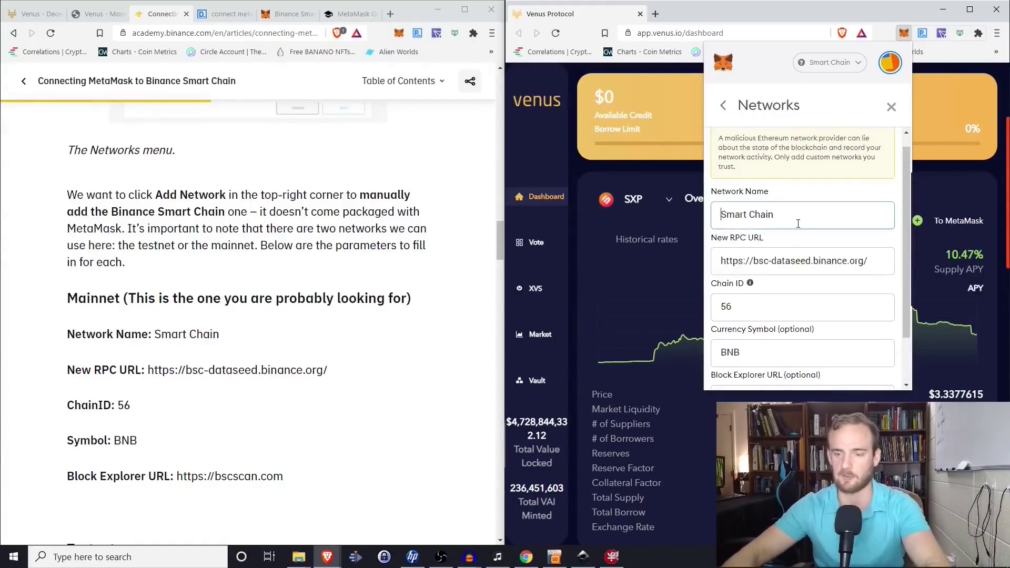
text(inance)
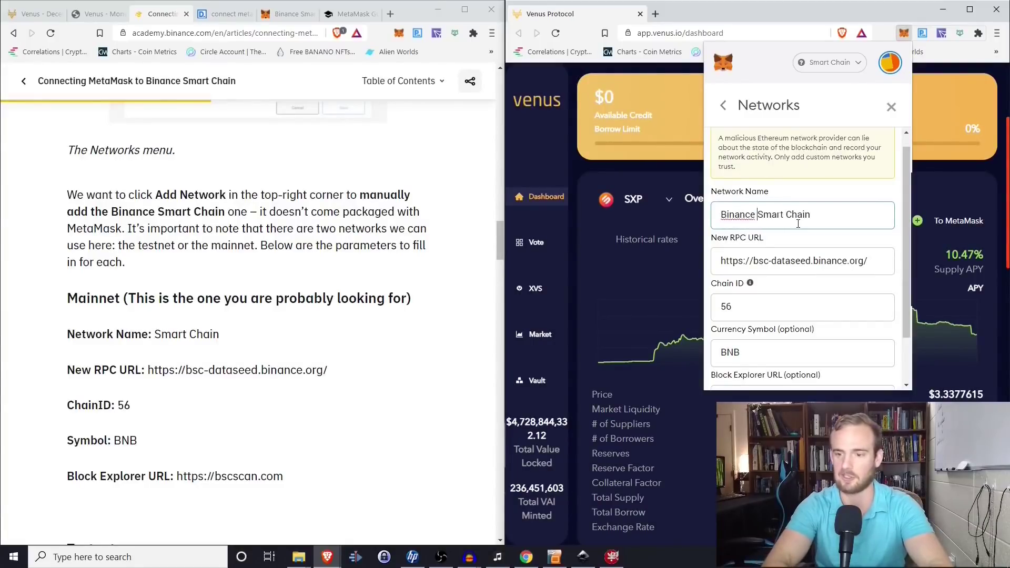
scroll(789, 227, down, 2)
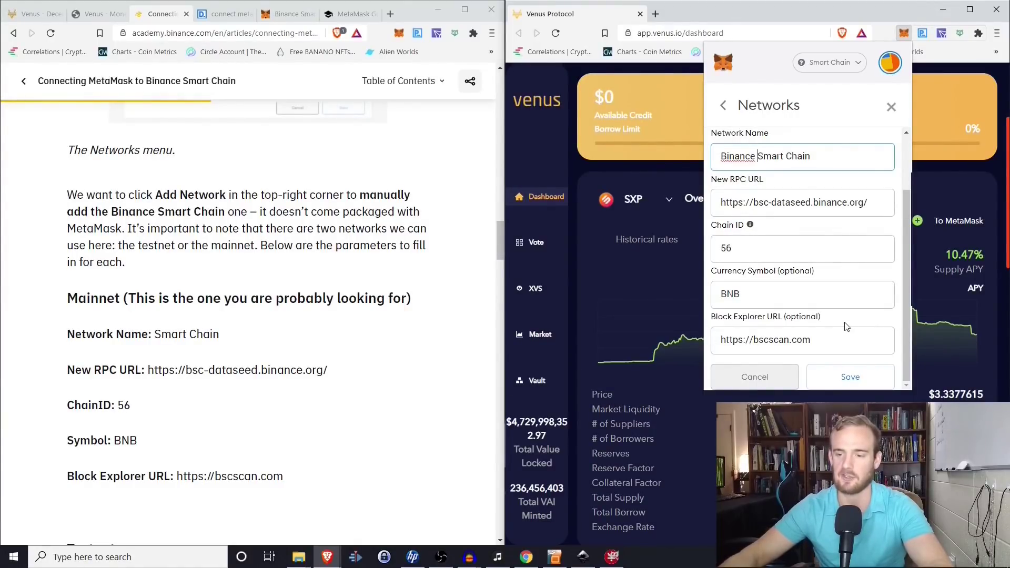
click(846, 378)
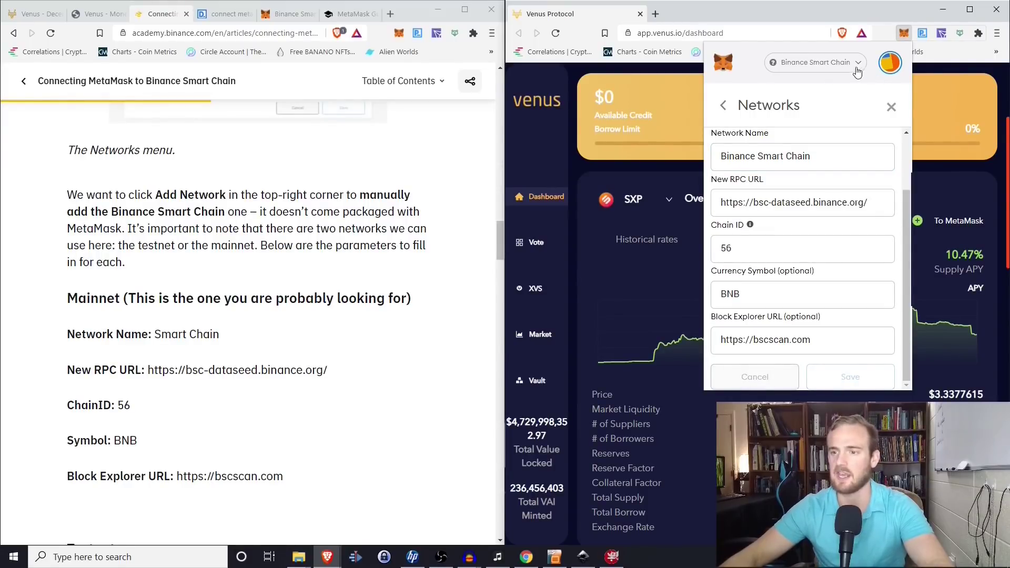
Maximize the Venus window and select Binance Smart Chain as the active MetaMask network.
key(super+Left)
key(super+Up)
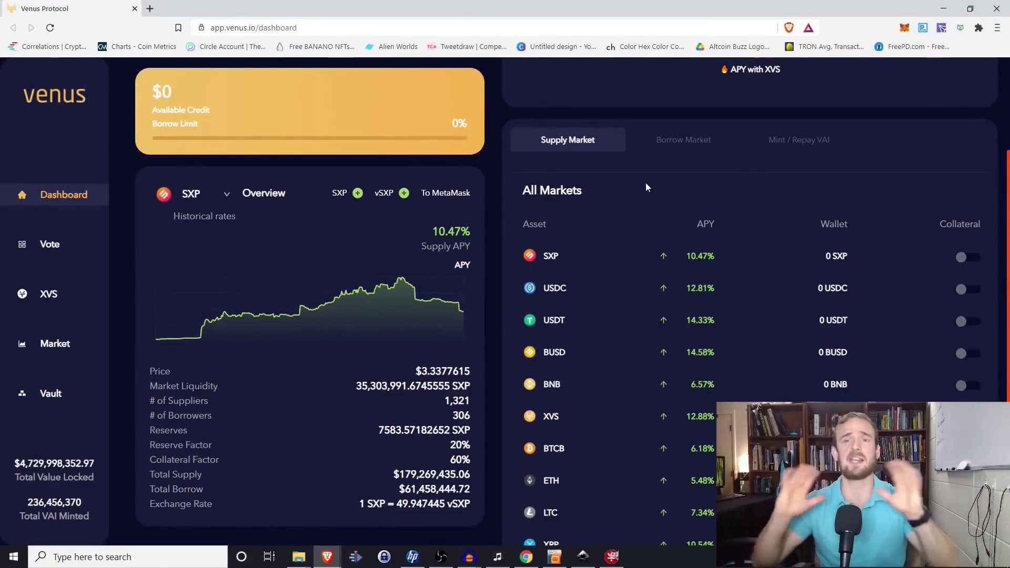
click(904, 28)
click(815, 56)
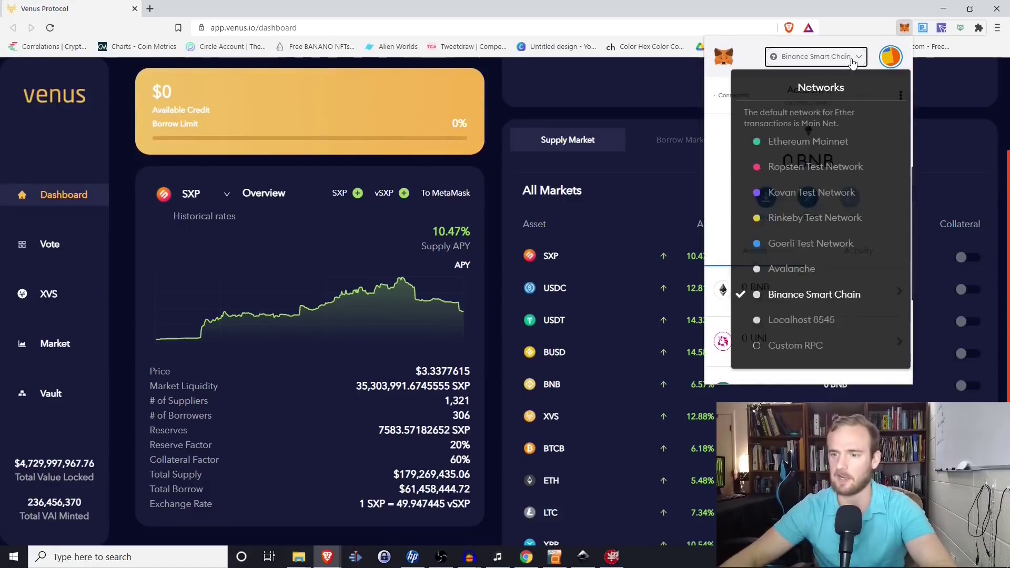
click(810, 297)
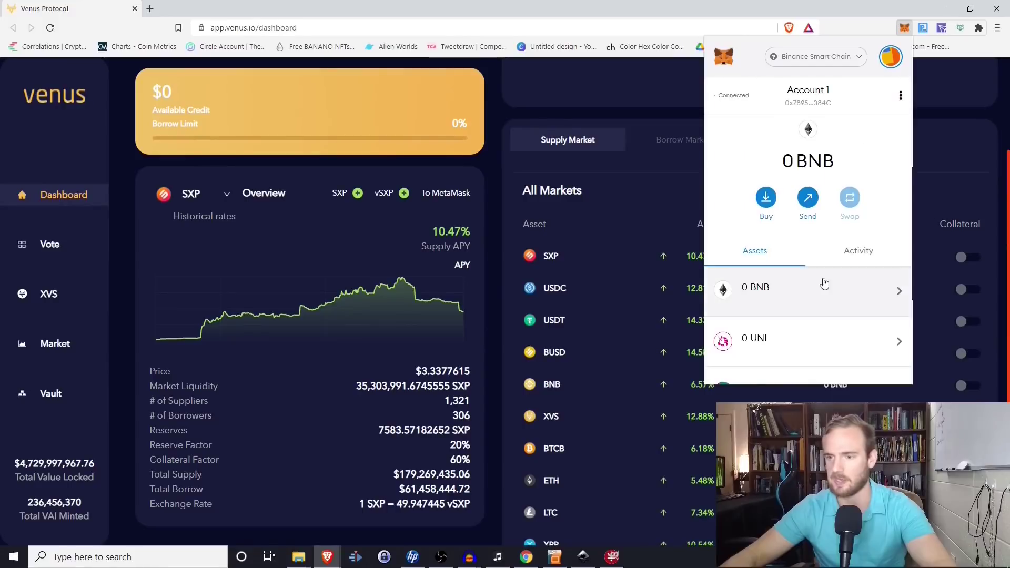
Switch the MetaMask network to Ethereum Mainnet while the Venus dashboard is open.
click(815, 56)
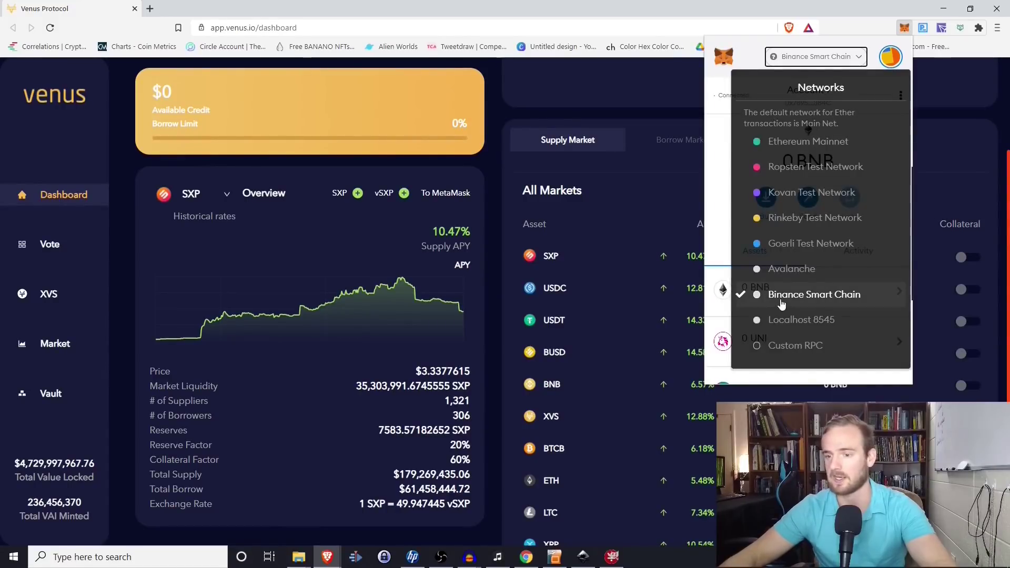
mouse_move(799, 268)
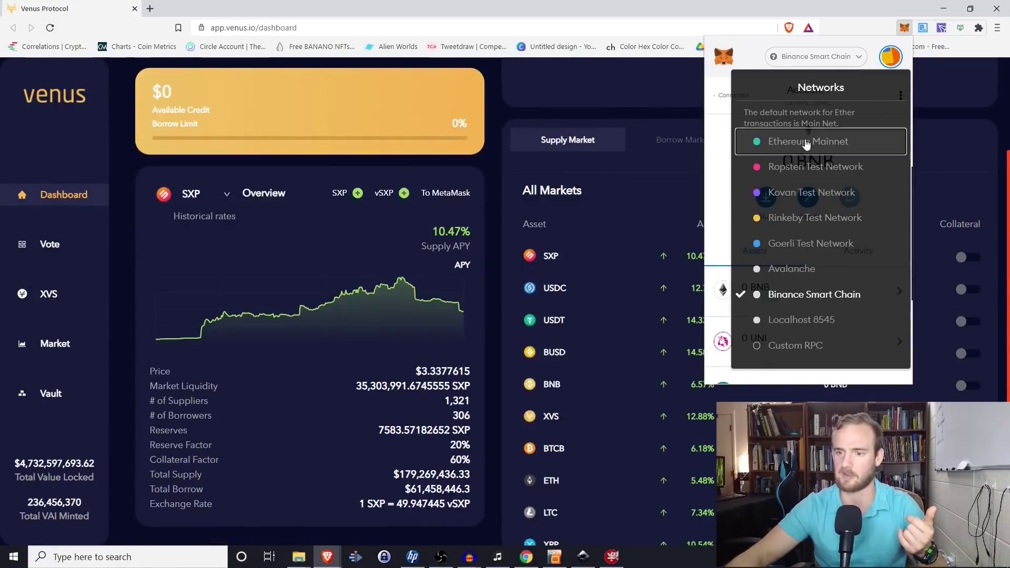
click(802, 144)
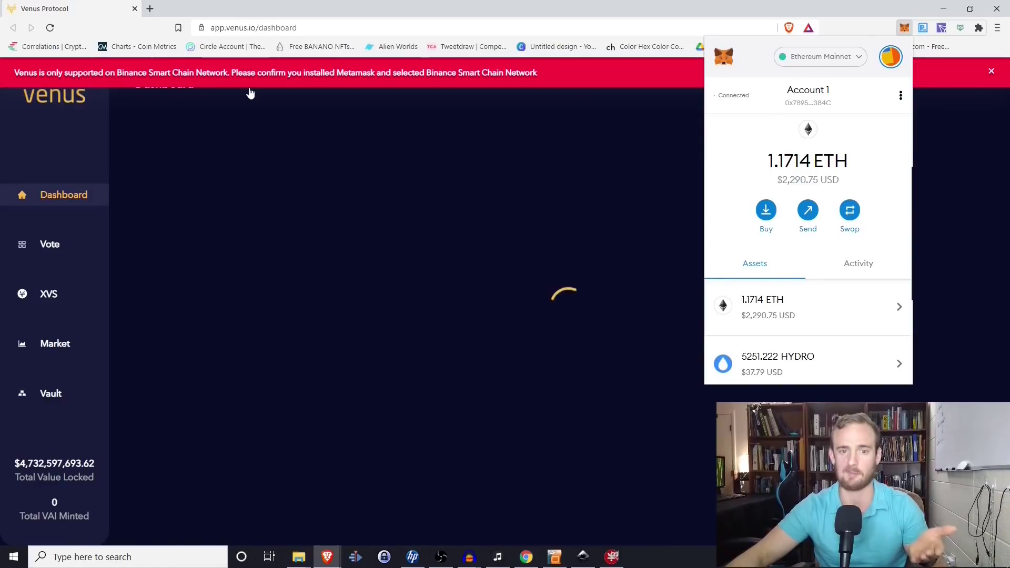
Open the list of available networks in MetaMask.
click(820, 56)
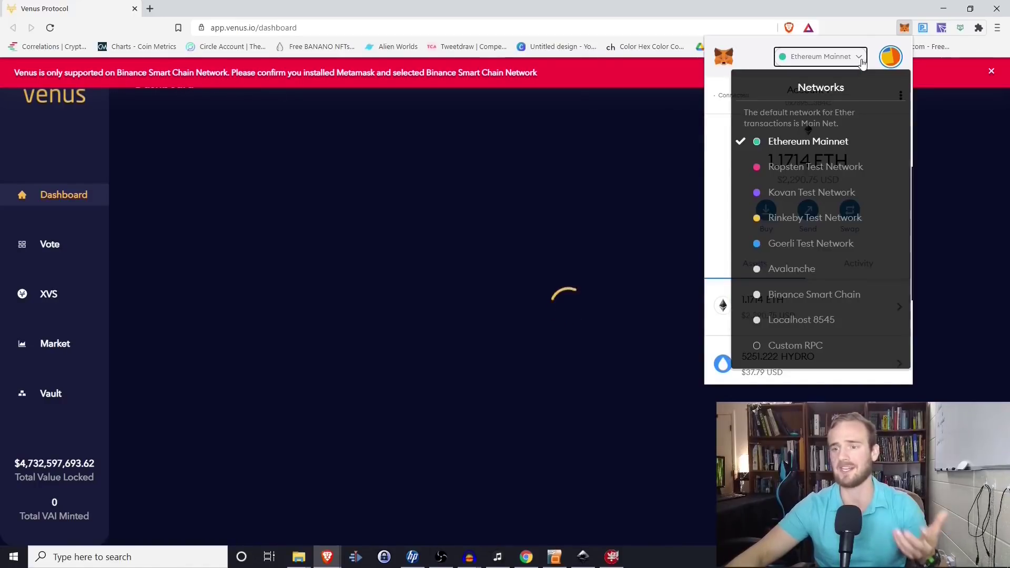